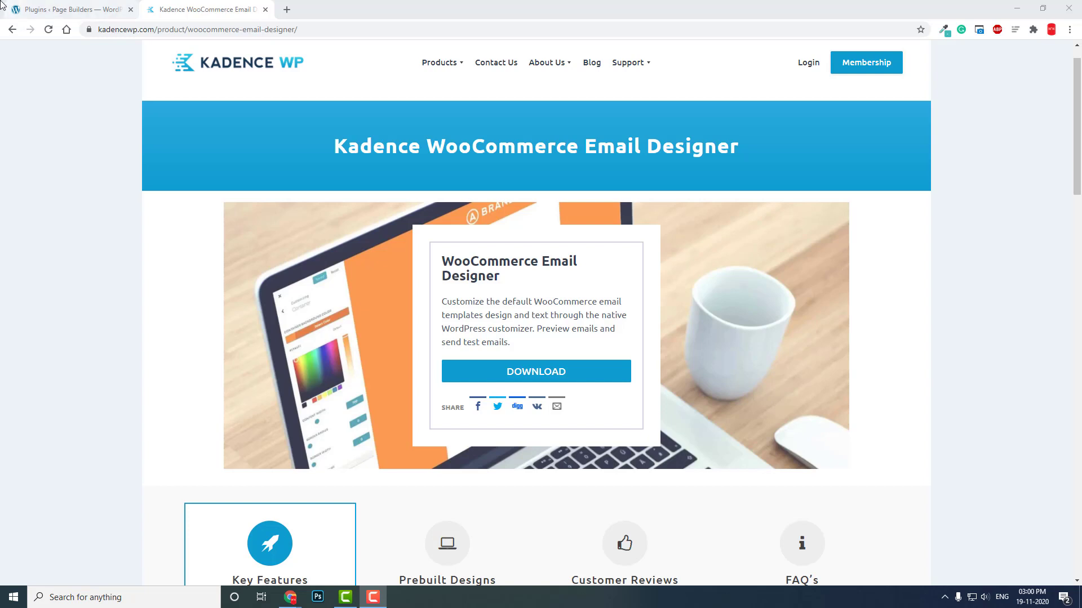
Open the WooCommerce settings in a separate browser tab and review the list of email notifications
{"action": "left_click", "coordinate": [37, 10]}
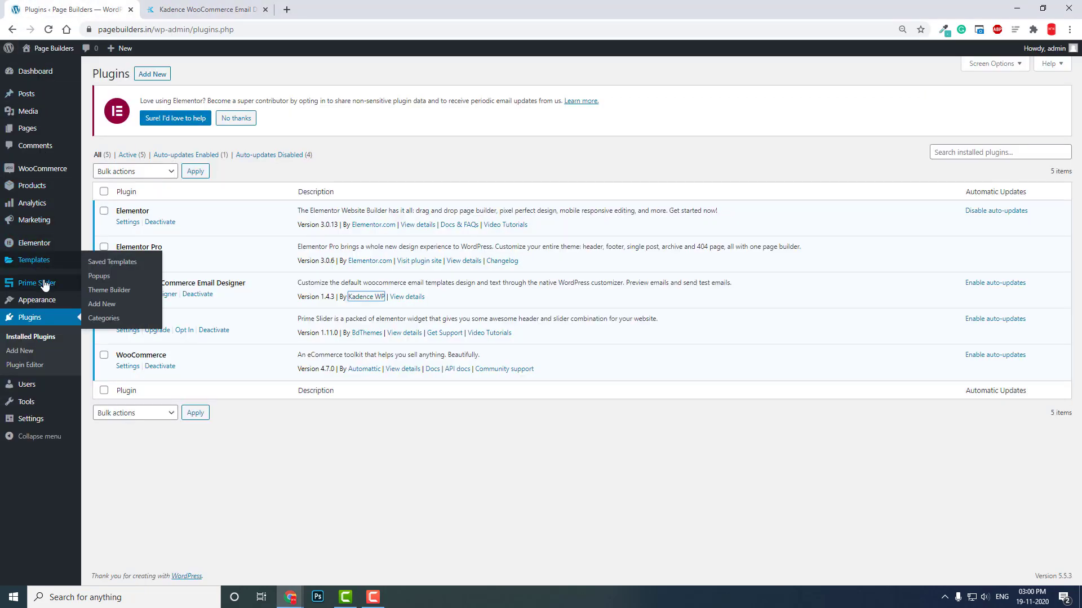
{"action": "mouse_move", "coordinate": [50, 177]}
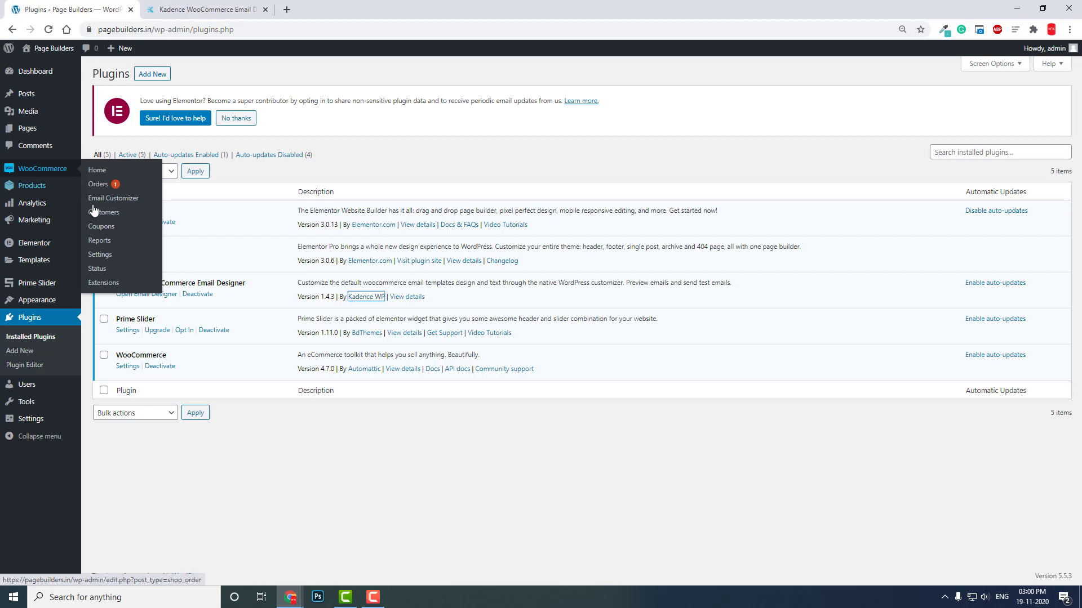
{"action": "right_click", "coordinate": [109, 259]}
{"action": "left_click", "coordinate": [143, 268]}
{"action": "left_click", "coordinate": [355, 8]}
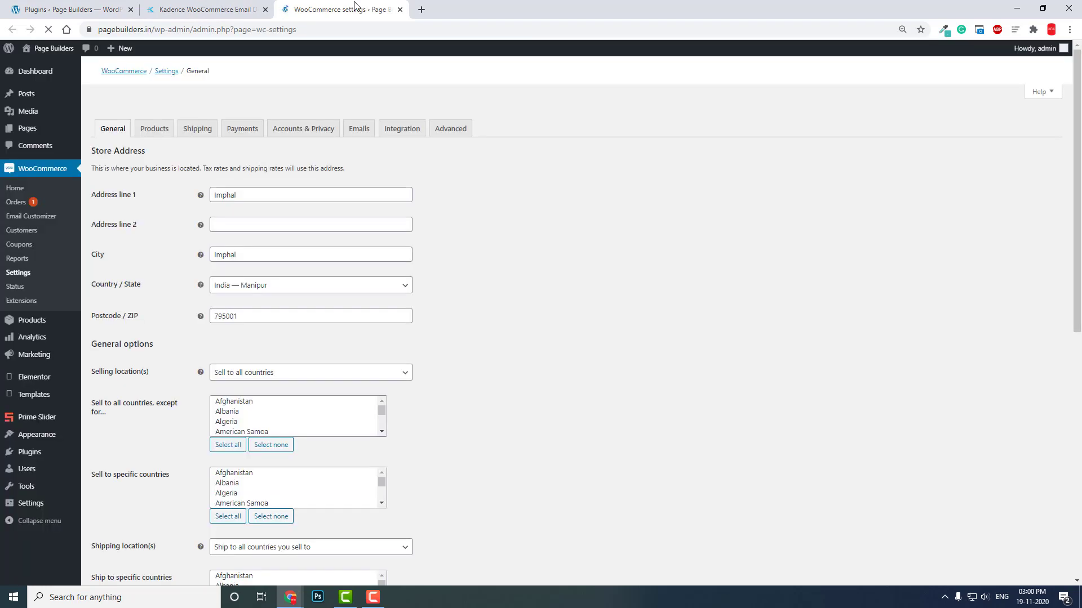
{"action": "left_click", "coordinate": [365, 132]}
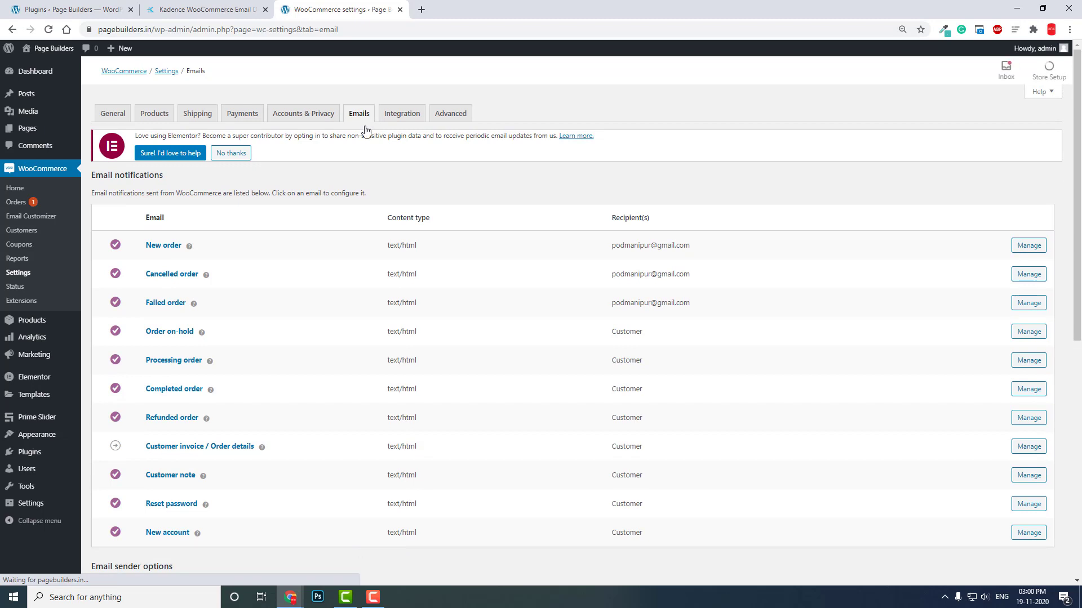
{"action": "scroll", "coordinate": [325, 219], "scroll_direction": "down", "scroll_amount": 2}
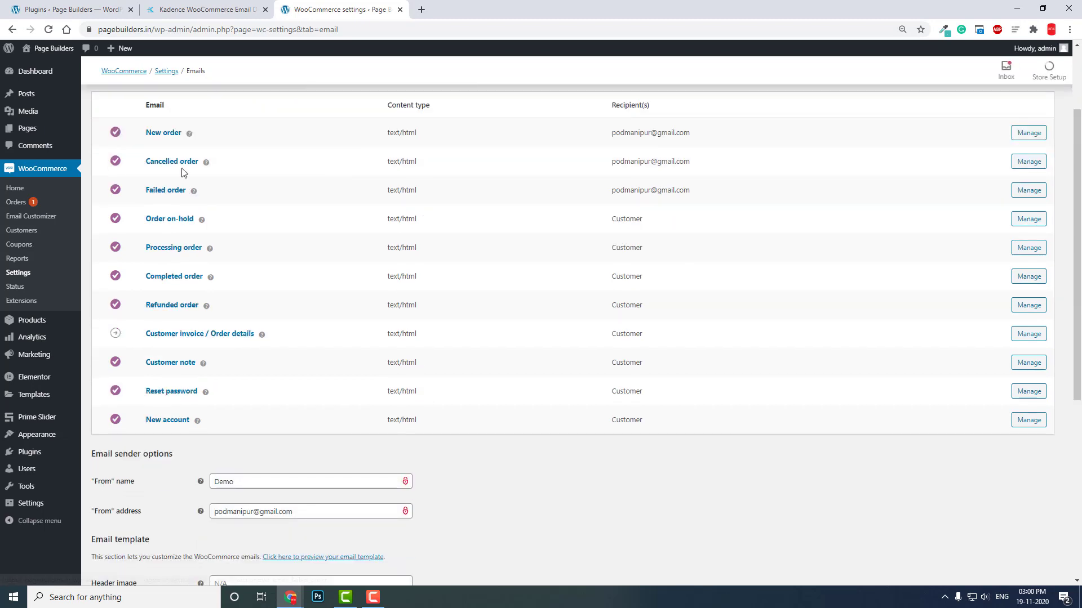
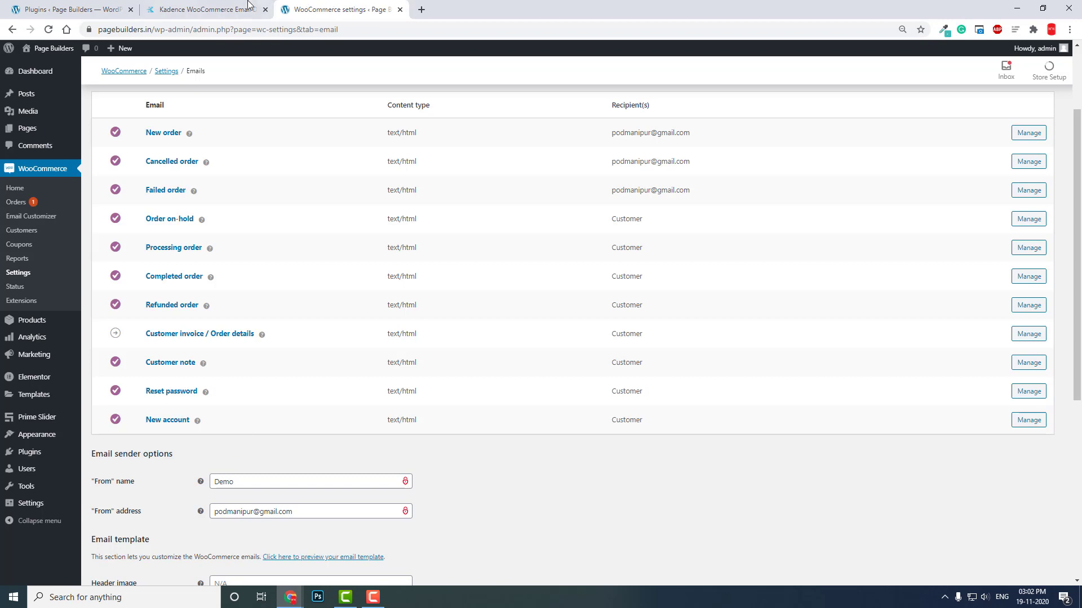
Check the Kadence WooCommerce Email Designer product page and its plugin details among the installed plugins
{"action": "left_click", "coordinate": [203, 9]}
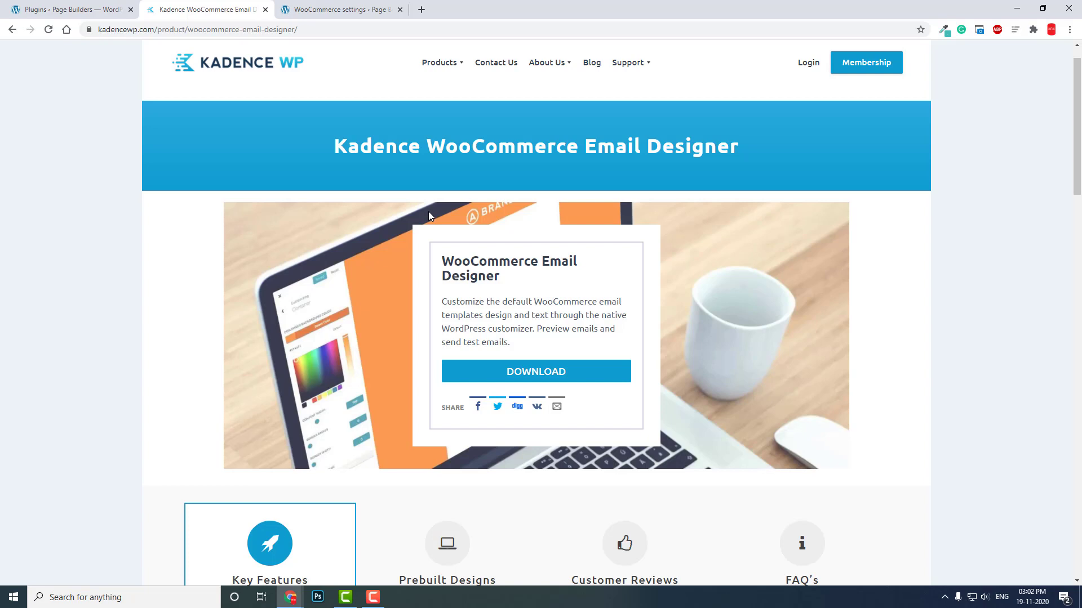
{"action": "left_click", "coordinate": [107, 9]}
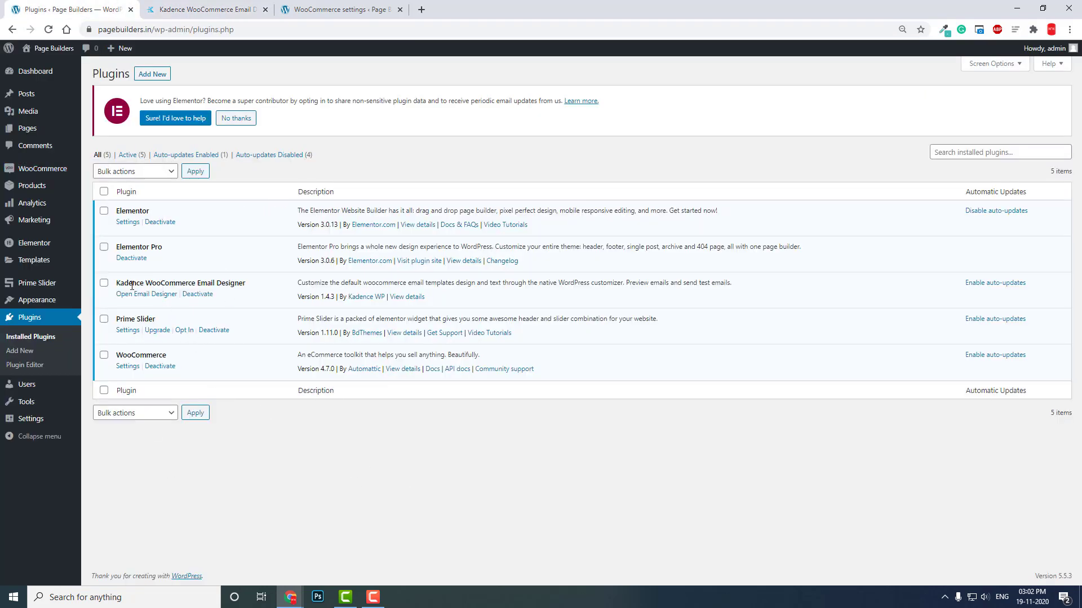
{"action": "left_click", "coordinate": [402, 301]}
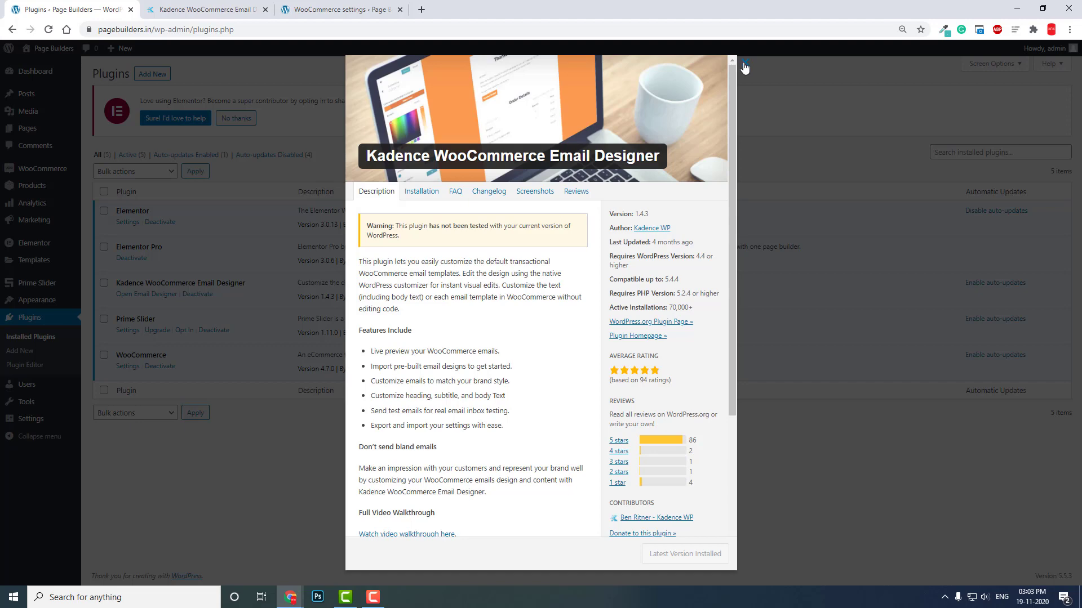
{"action": "left_click", "coordinate": [744, 65]}
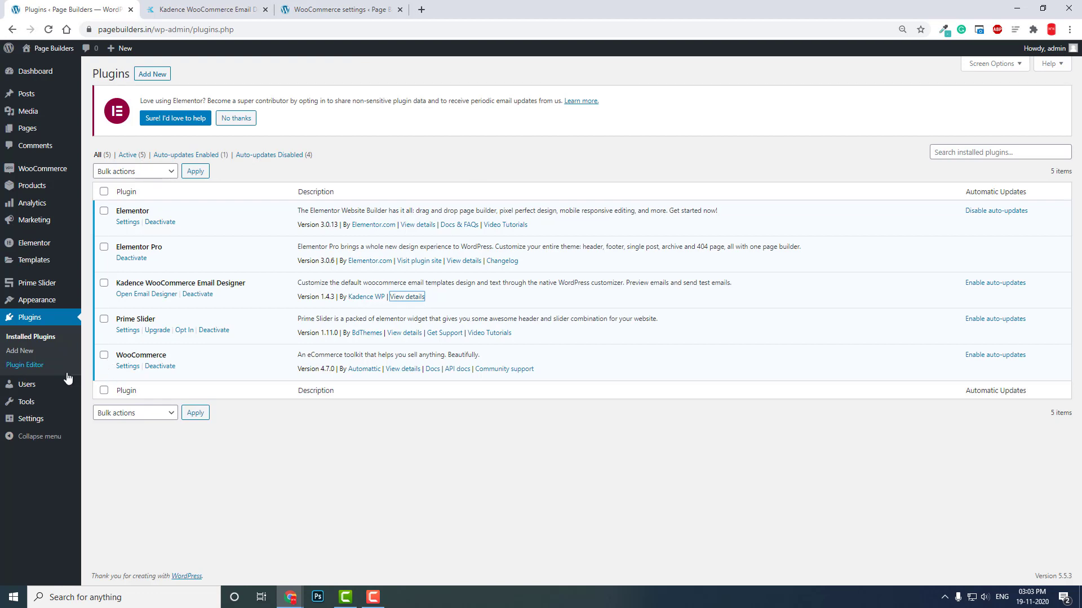
Open the email designer of the Kadence WooCommerce Email Designer plugin from the installed plugins
{"action": "mouse_move", "coordinate": [58, 388]}
{"action": "mouse_move", "coordinate": [48, 304]}
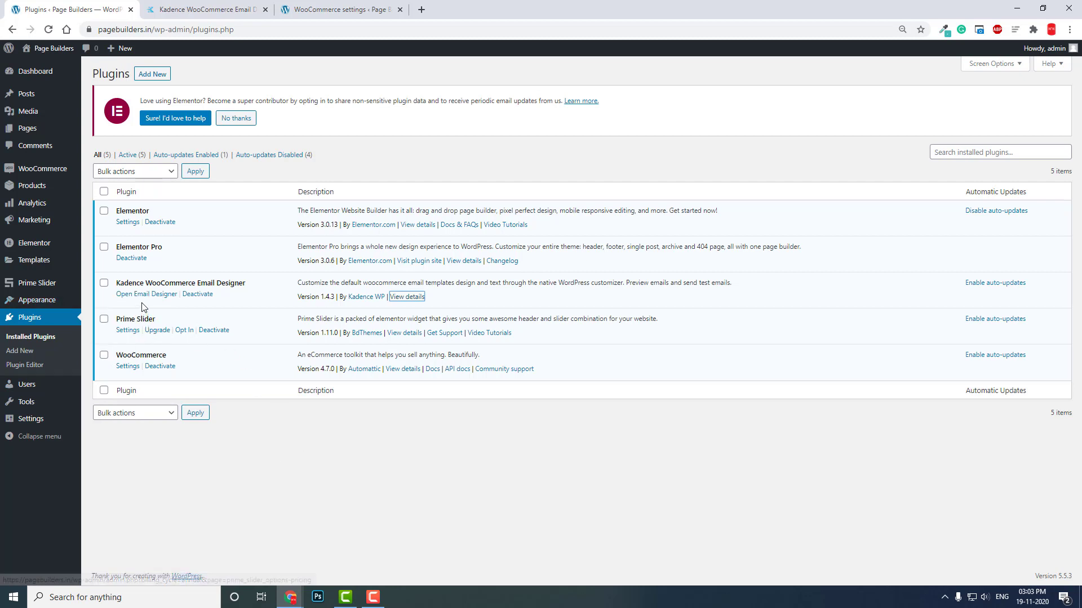
{"action": "left_click", "coordinate": [148, 294]}
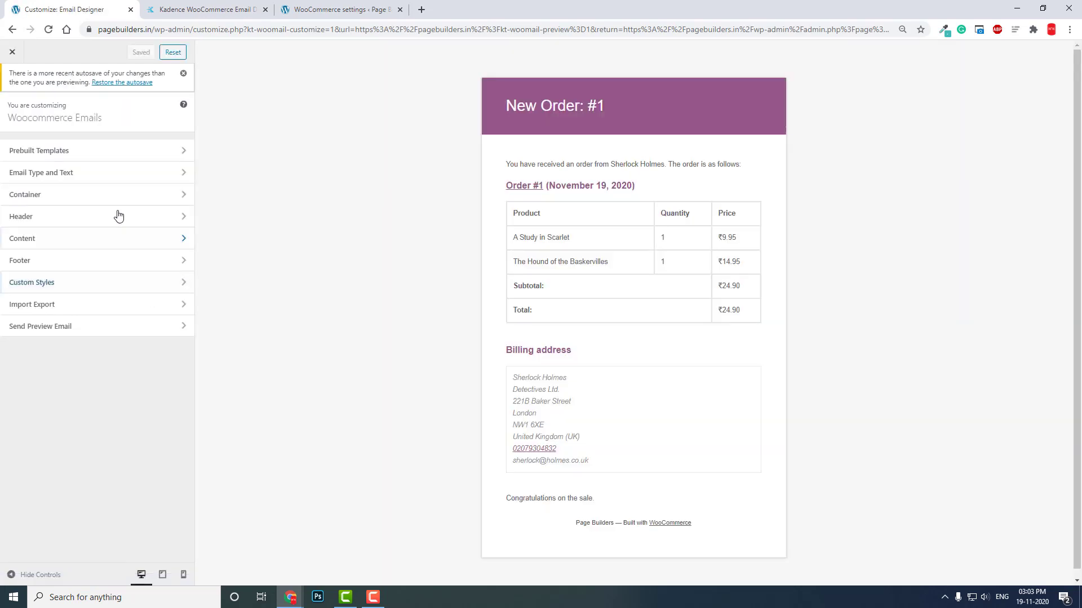
Examine the prebuilt email templates available to load, and return to the main customizer sections
{"action": "left_click", "coordinate": [97, 152]}
{"action": "scroll", "coordinate": [86, 280], "scroll_direction": "down", "scroll_amount": 3}
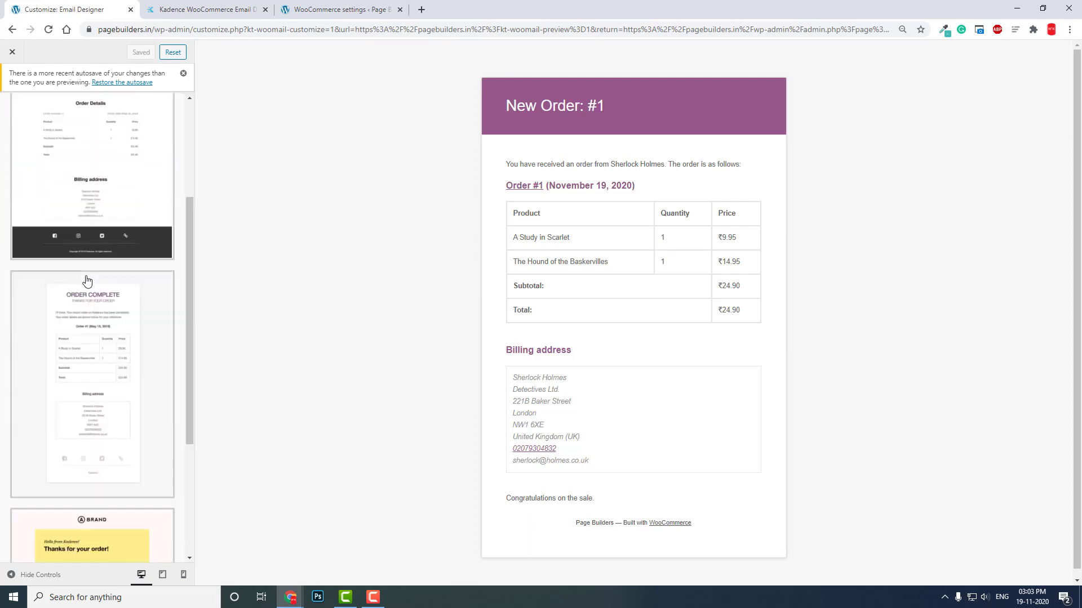
{"action": "scroll", "coordinate": [86, 280], "scroll_direction": "down", "scroll_amount": 3}
{"action": "scroll", "coordinate": [85, 308], "scroll_direction": "up", "scroll_amount": 5}
{"action": "scroll", "coordinate": [80, 314], "scroll_direction": "down", "scroll_amount": 5}
{"action": "scroll", "coordinate": [82, 320], "scroll_direction": "down", "scroll_amount": 2}
{"action": "scroll", "coordinate": [140, 321], "scroll_direction": "up", "scroll_amount": 7}
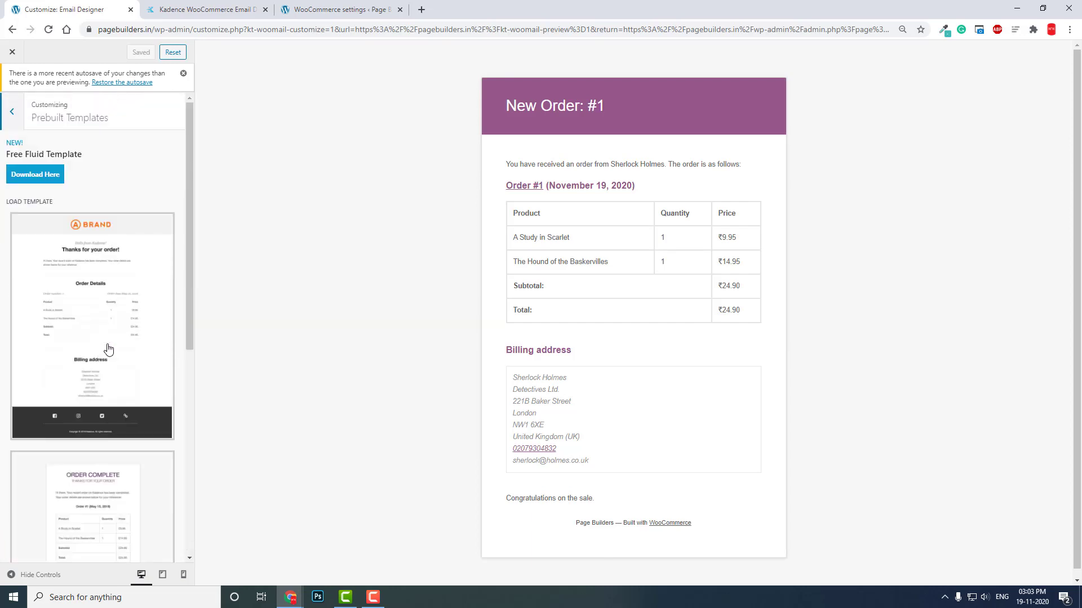
{"action": "left_click", "coordinate": [17, 112]}
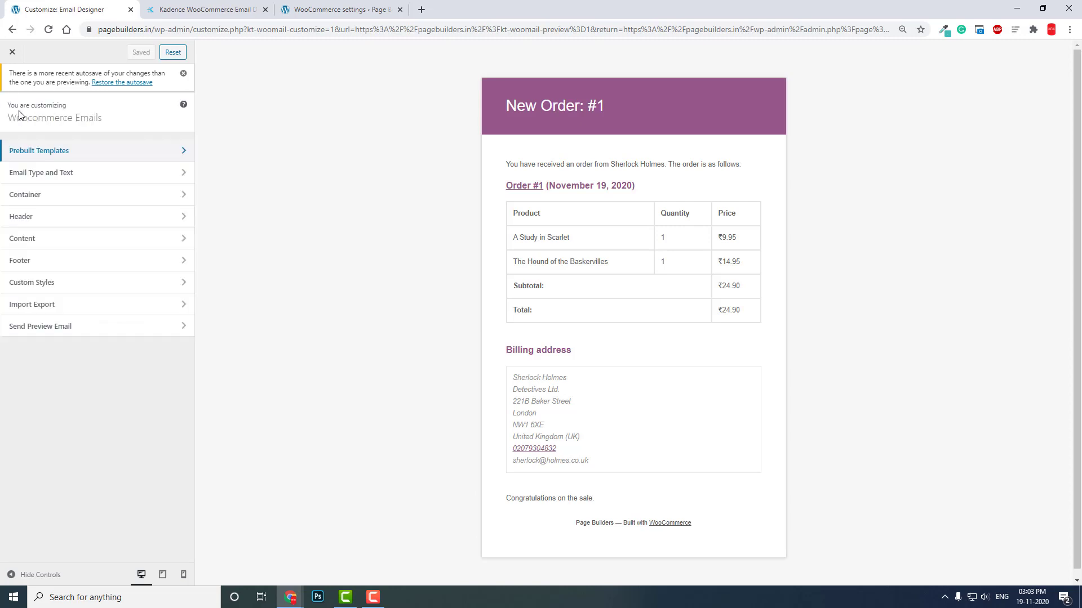
Set the email type to Customer Invoice in the Email Type and Text settings, keeping Mockup Order as the preview order
{"action": "left_click", "coordinate": [89, 172]}
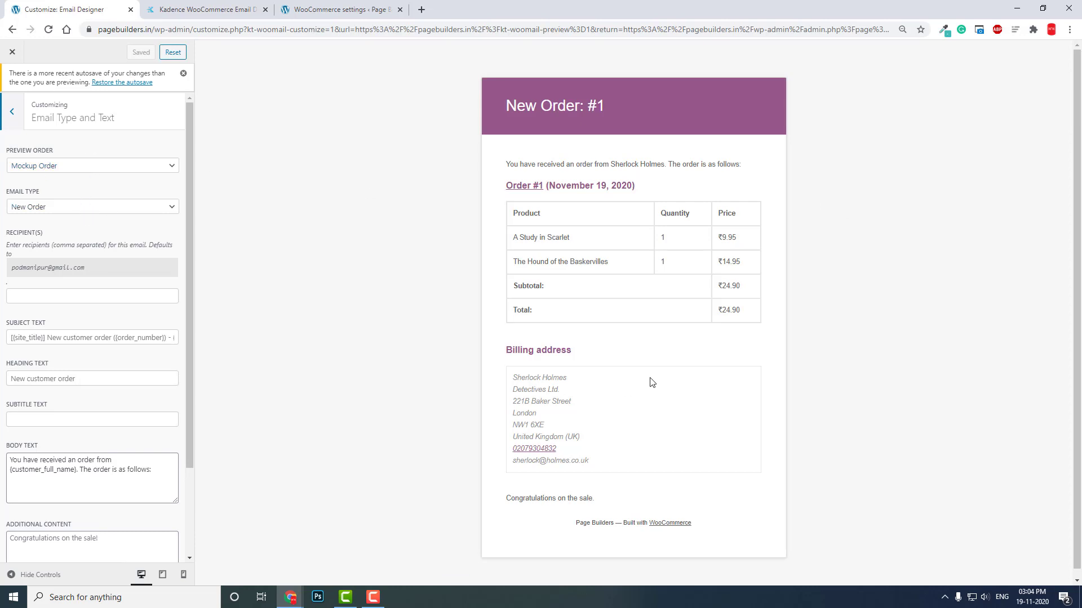
{"action": "left_click", "coordinate": [86, 171]}
{"action": "left_click", "coordinate": [86, 171]}
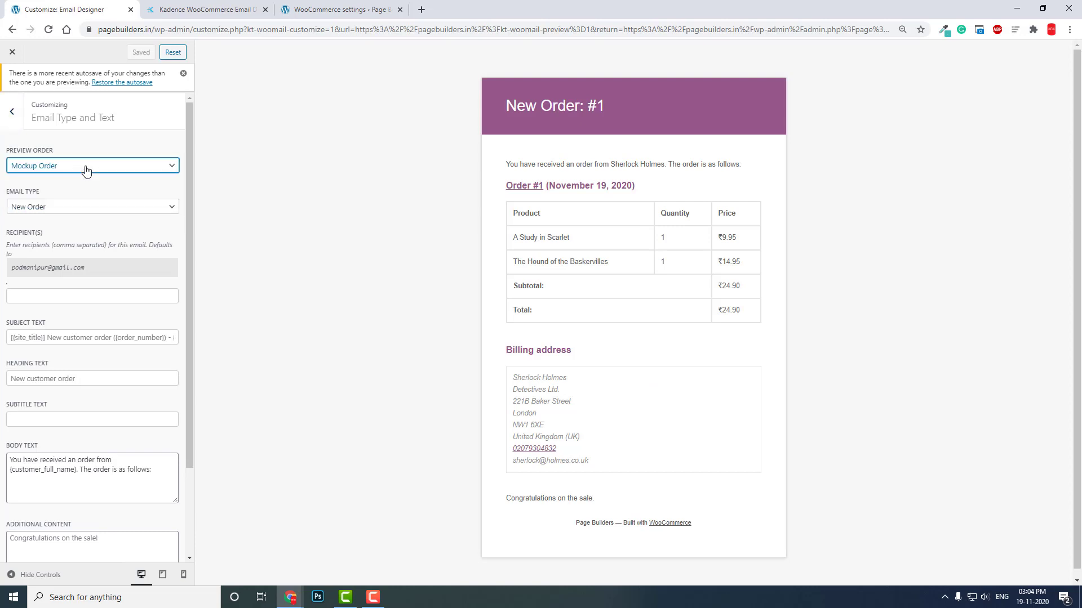
{"action": "left_click", "coordinate": [75, 210]}
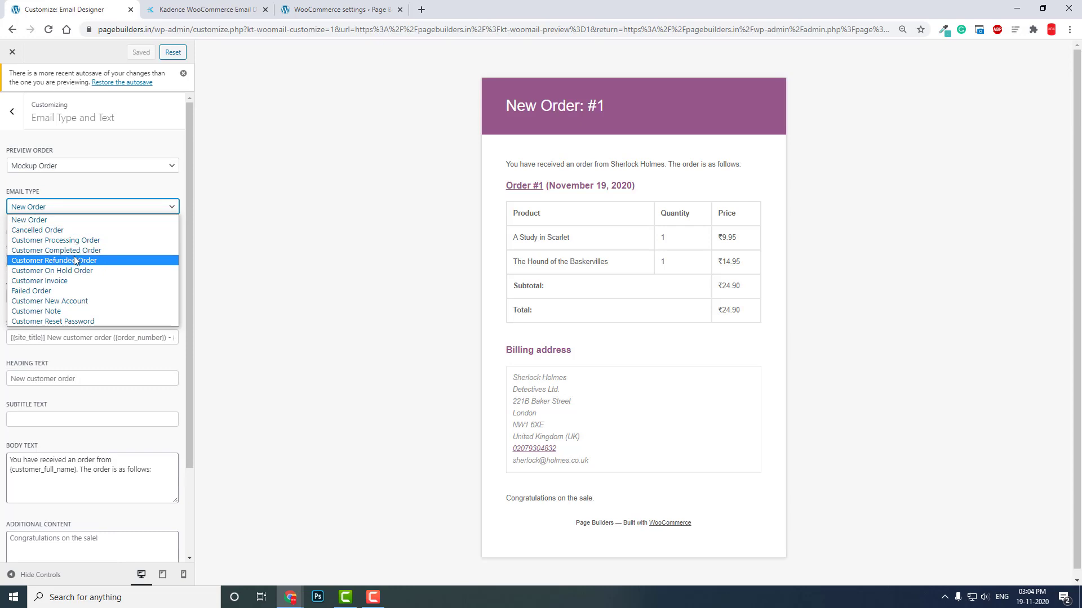
{"action": "left_click", "coordinate": [72, 281]}
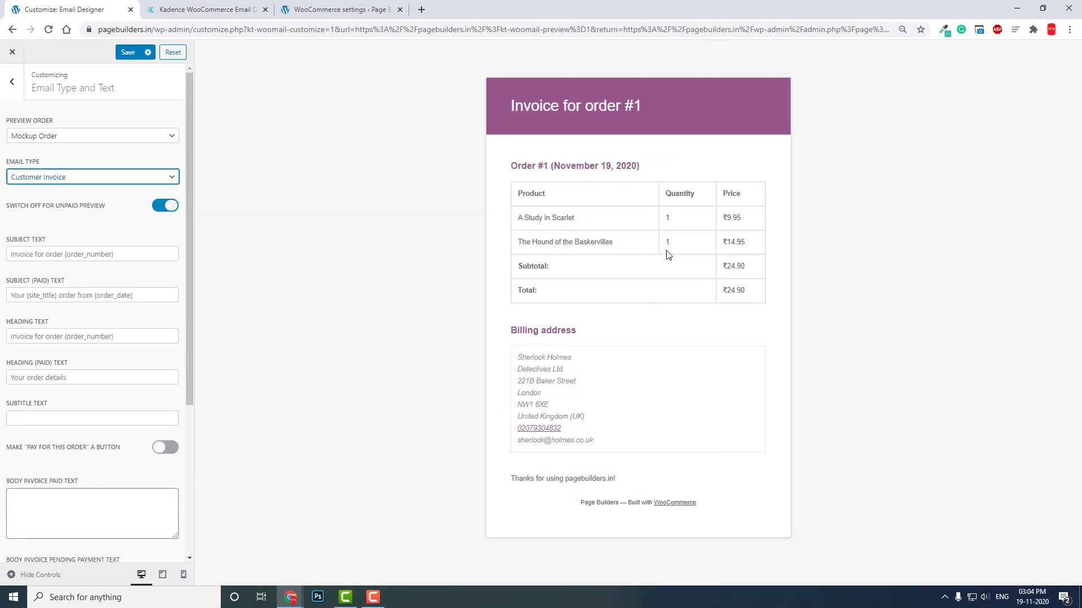
{"action": "left_click", "coordinate": [16, 82]}
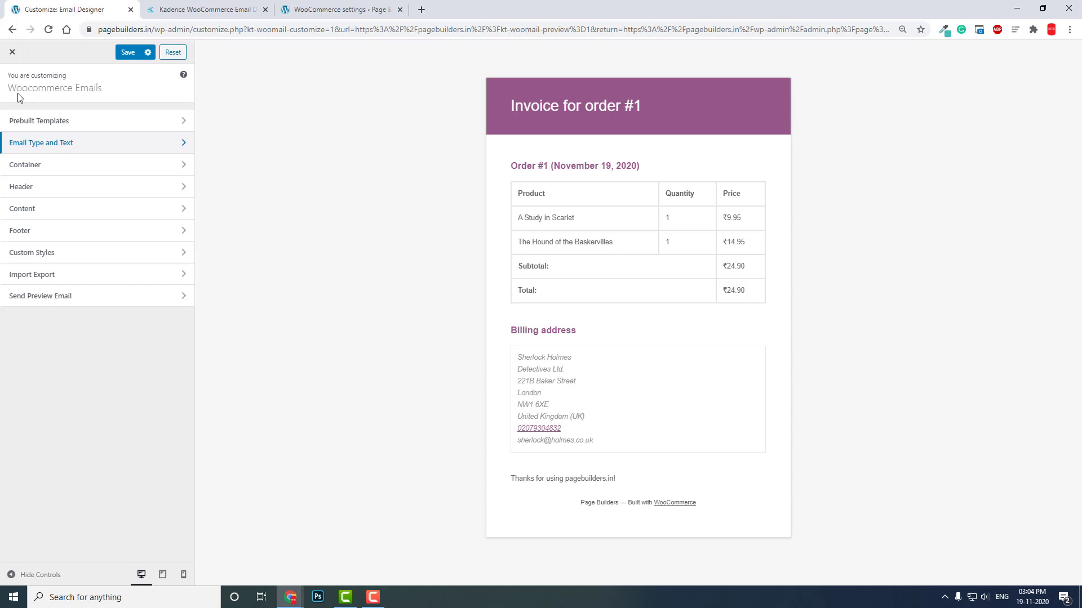
Change the email header's background color to orange (#e88c0b) in the Header Style settings
{"action": "left_click", "coordinate": [103, 186]}
{"action": "left_click", "coordinate": [118, 142]}
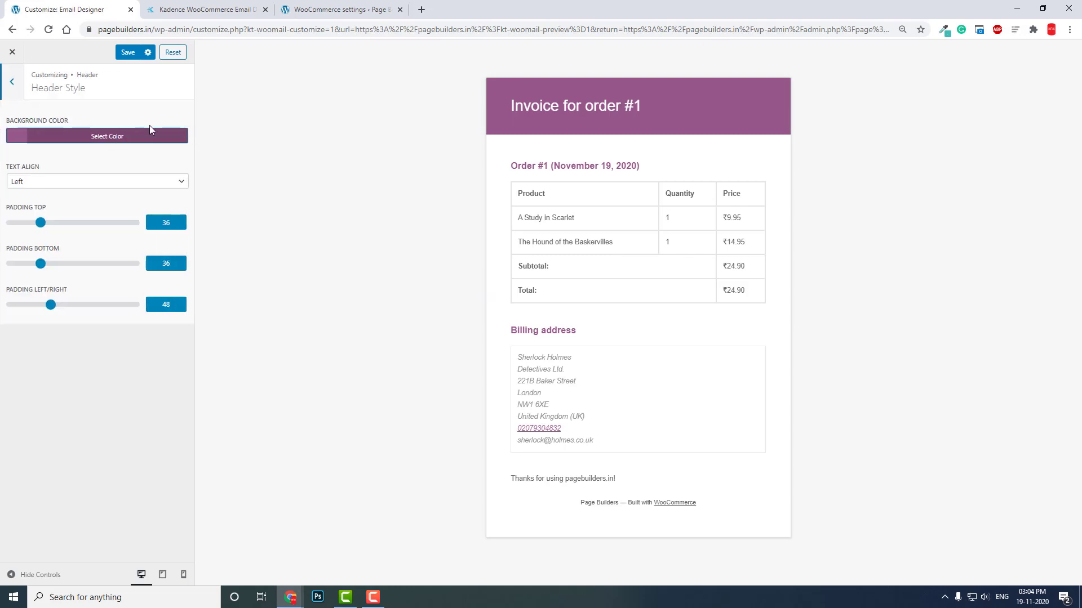
{"action": "left_click", "coordinate": [18, 140]}
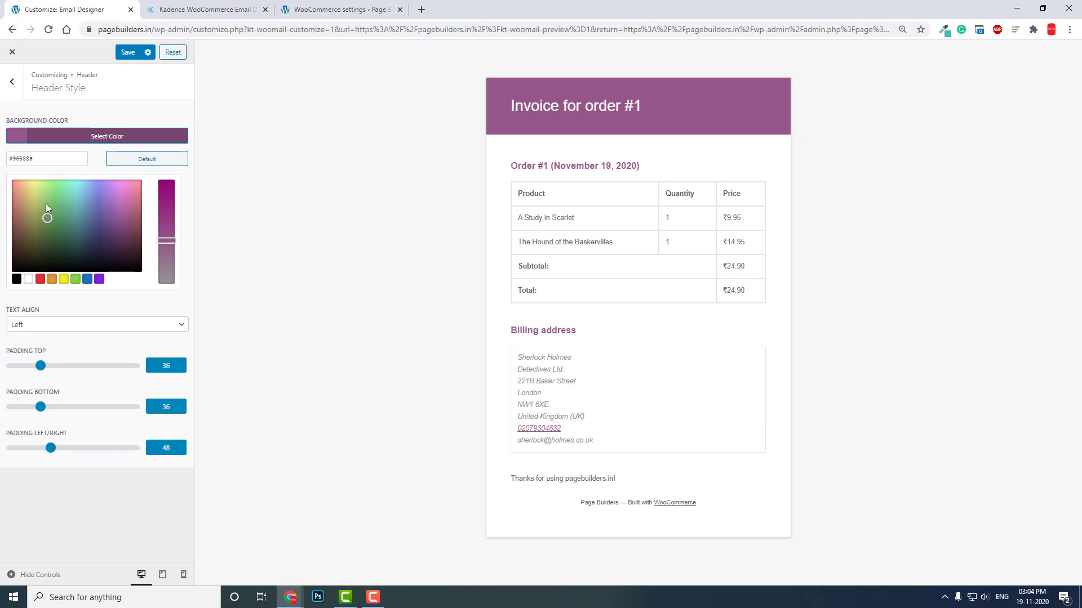
{"action": "left_click", "coordinate": [25, 188]}
{"action": "left_click", "coordinate": [165, 189]}
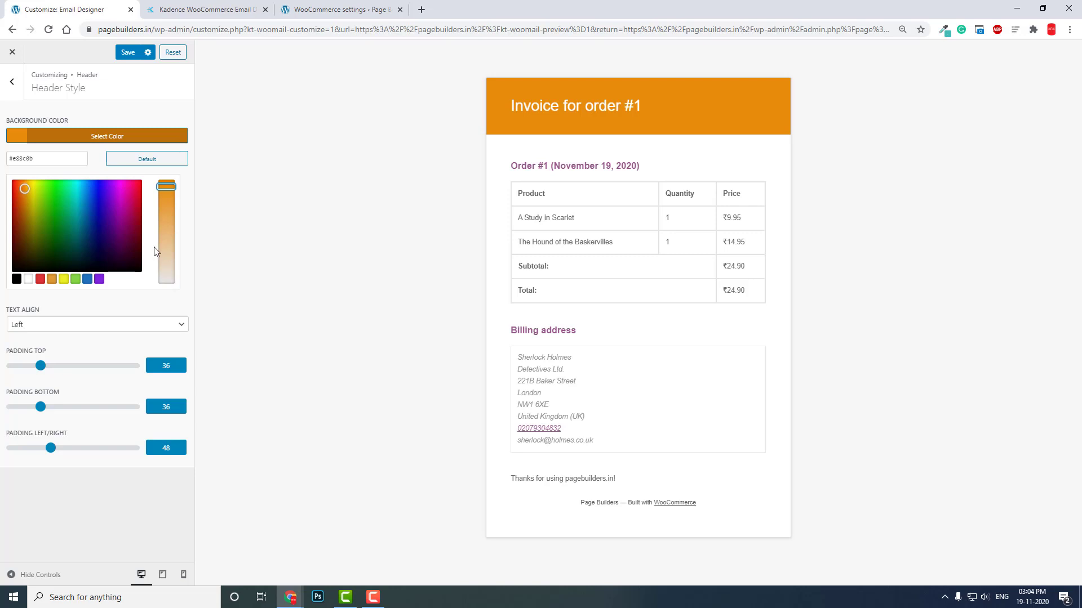
{"action": "left_click", "coordinate": [20, 89]}
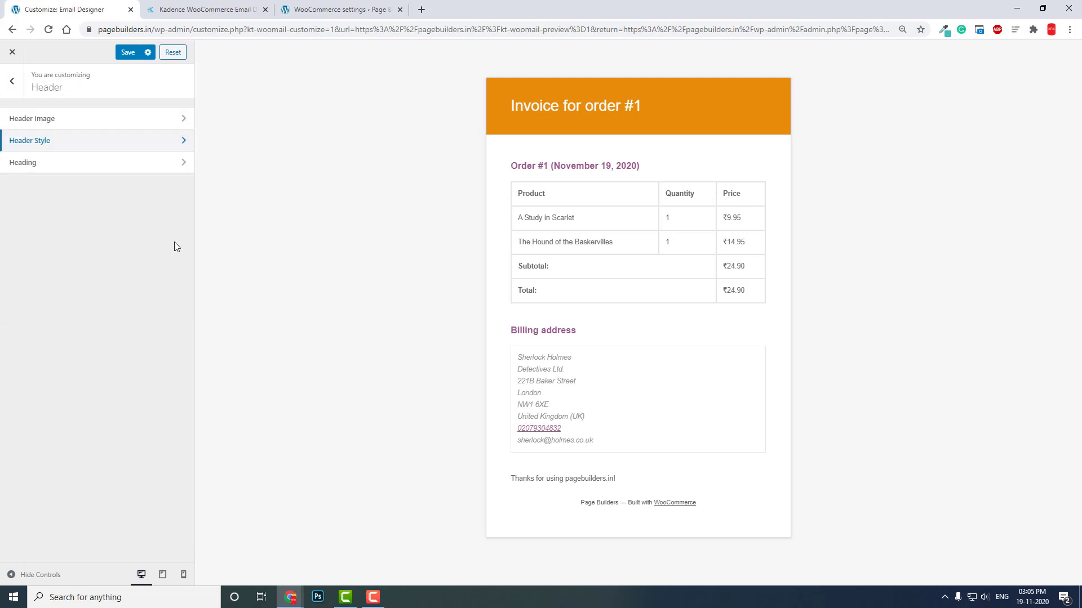
Review the header's heading and subtitle settings and the order and billing text in the invoice preview
{"action": "left_click", "coordinate": [47, 169]}
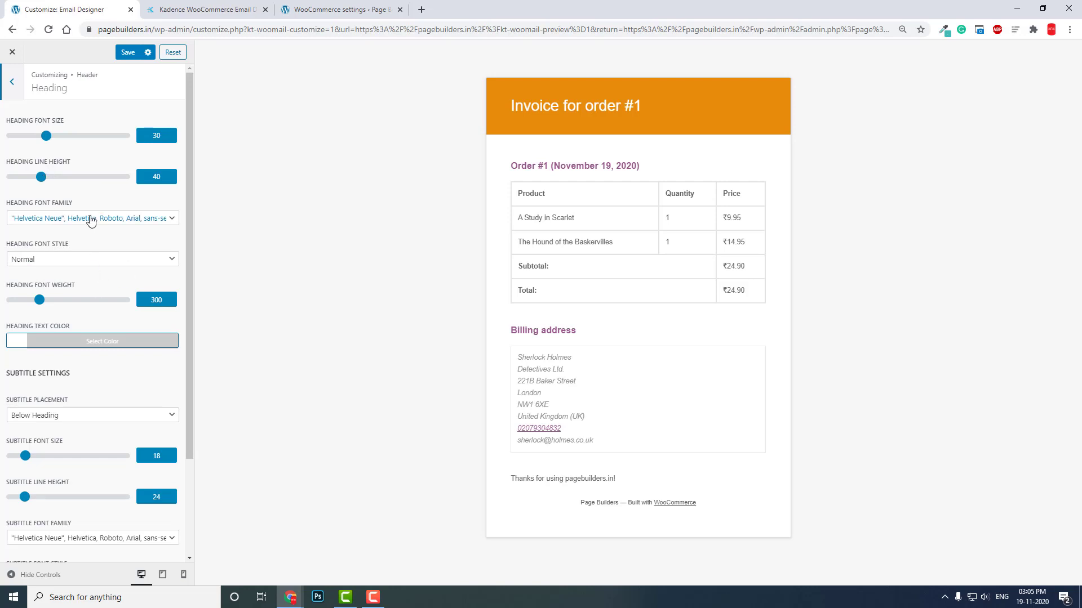
{"action": "scroll", "coordinate": [91, 220], "scroll_direction": "down", "scroll_amount": 2}
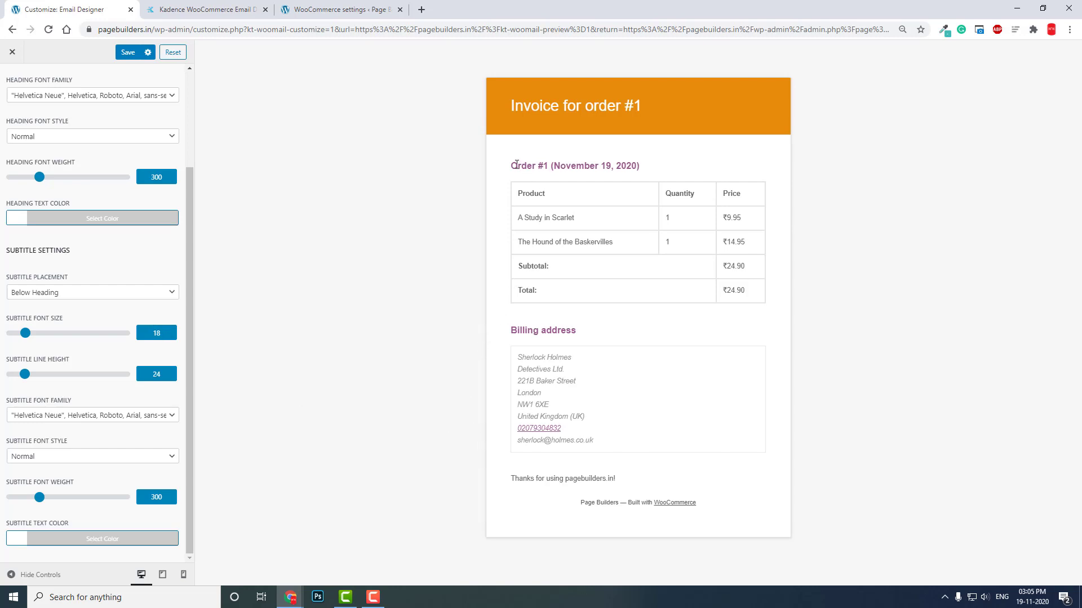
{"action": "left_click_drag", "start_coordinate": [537, 224], "coordinate": [601, 448]}
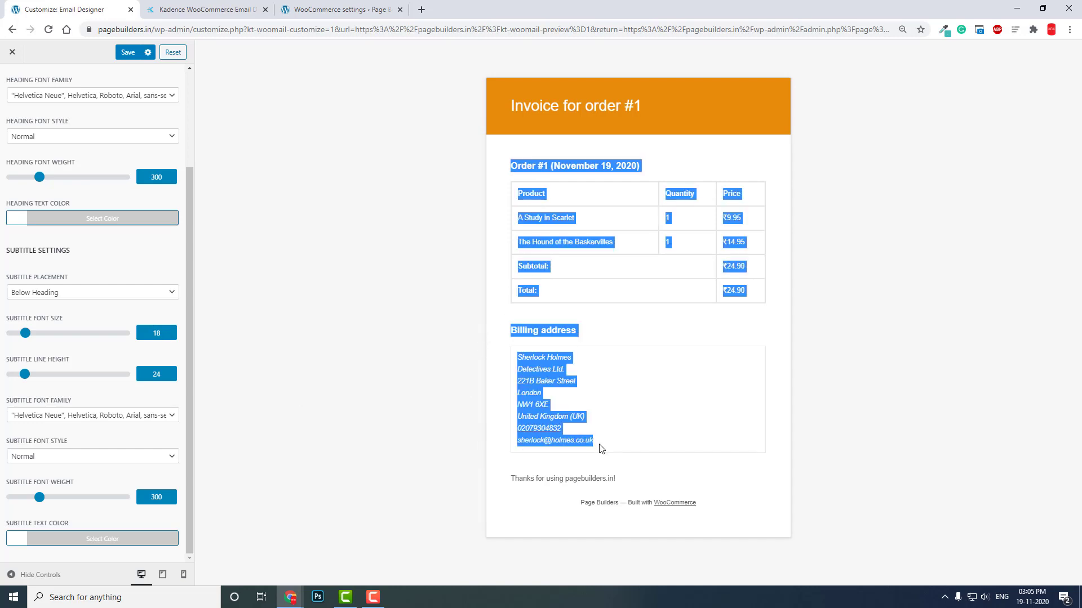
{"action": "left_click", "coordinate": [621, 400]}
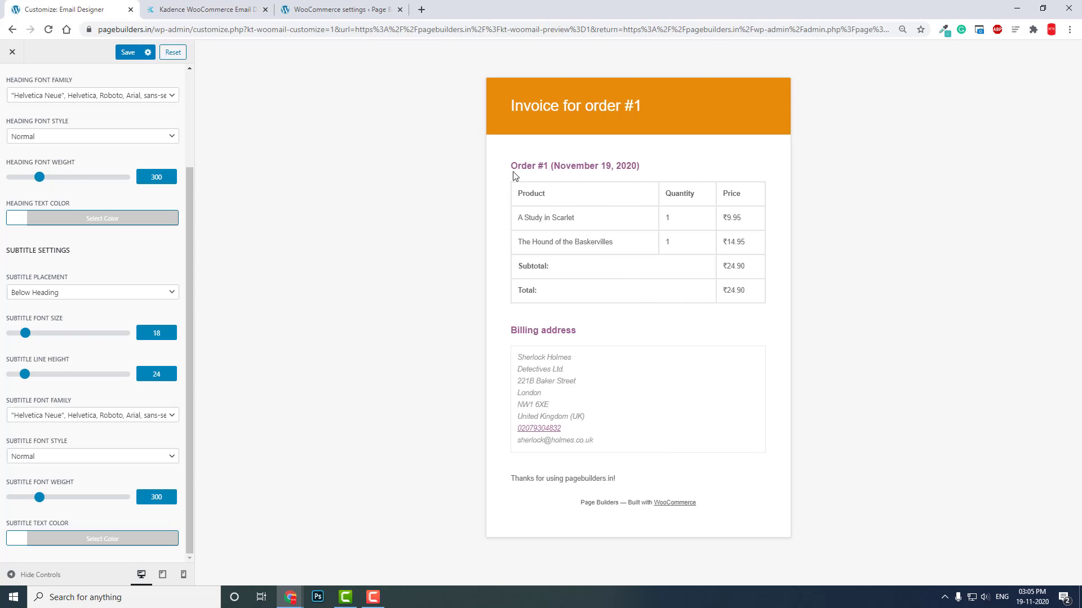
{"action": "left_click_drag", "start_coordinate": [510, 165], "coordinate": [627, 440]}
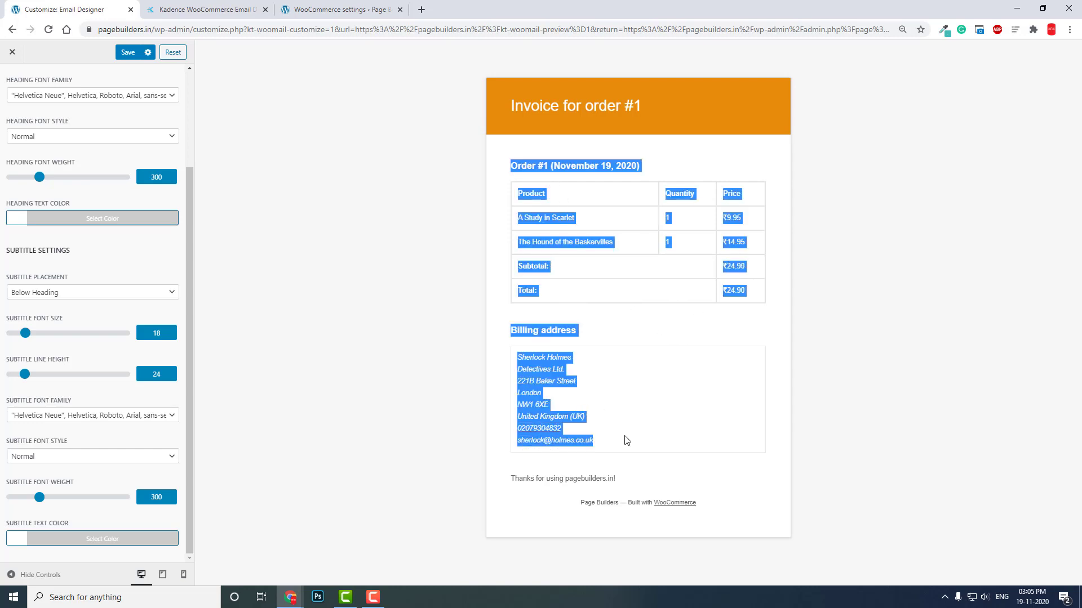
{"action": "left_click", "coordinate": [686, 173]}
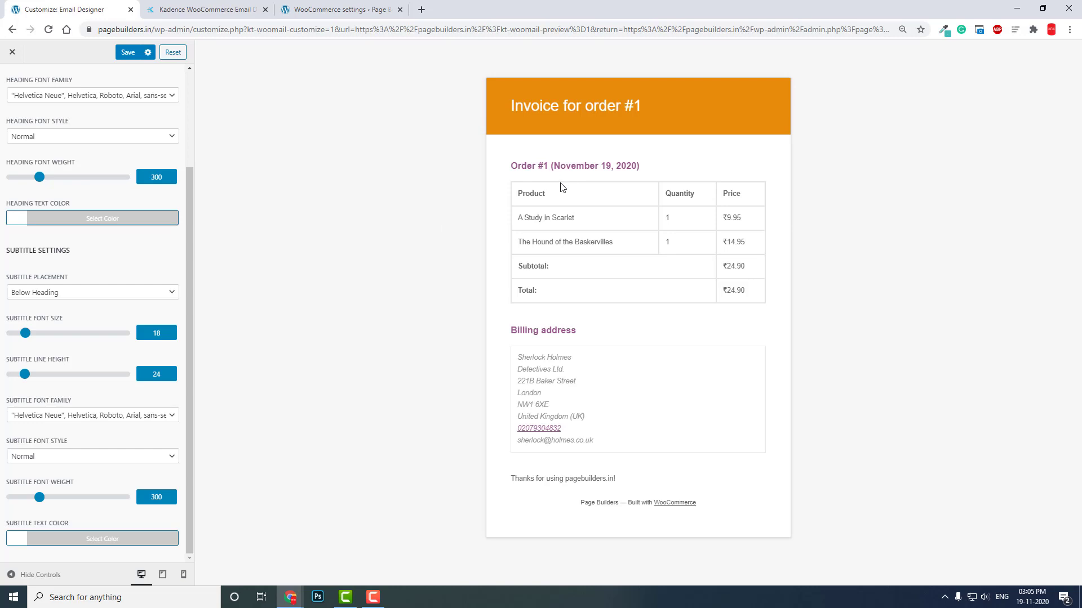
{"action": "scroll", "coordinate": [19, 113], "scroll_direction": "up", "scroll_amount": 3}
{"action": "left_click", "coordinate": [12, 83]}
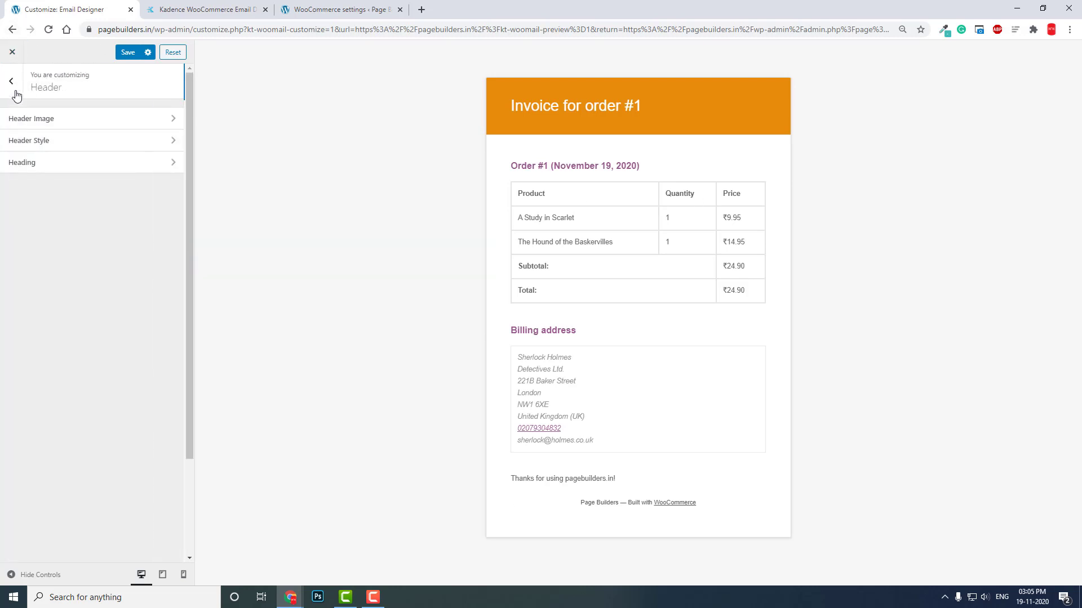
{"action": "left_click", "coordinate": [13, 82]}
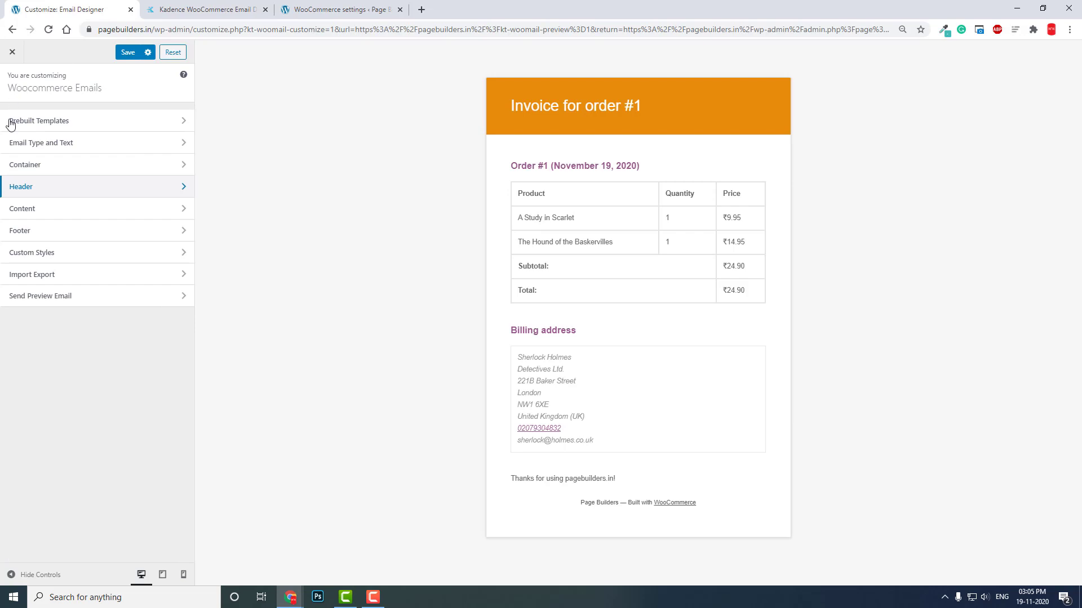
Open the Order Items settings of the email content and review the order table options
{"action": "left_click", "coordinate": [50, 216]}
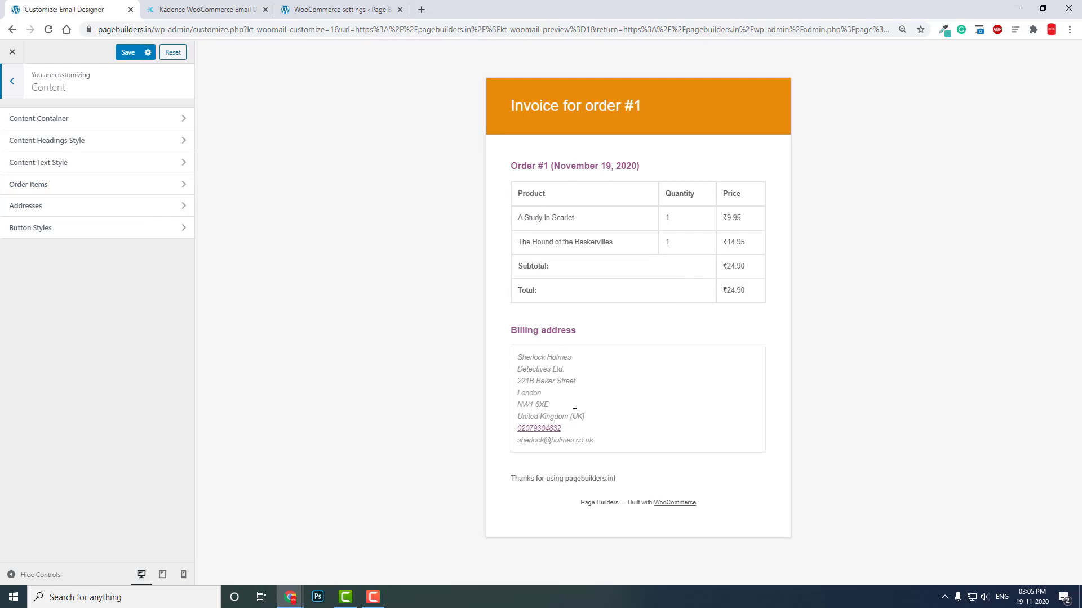
{"action": "left_click", "coordinate": [85, 185]}
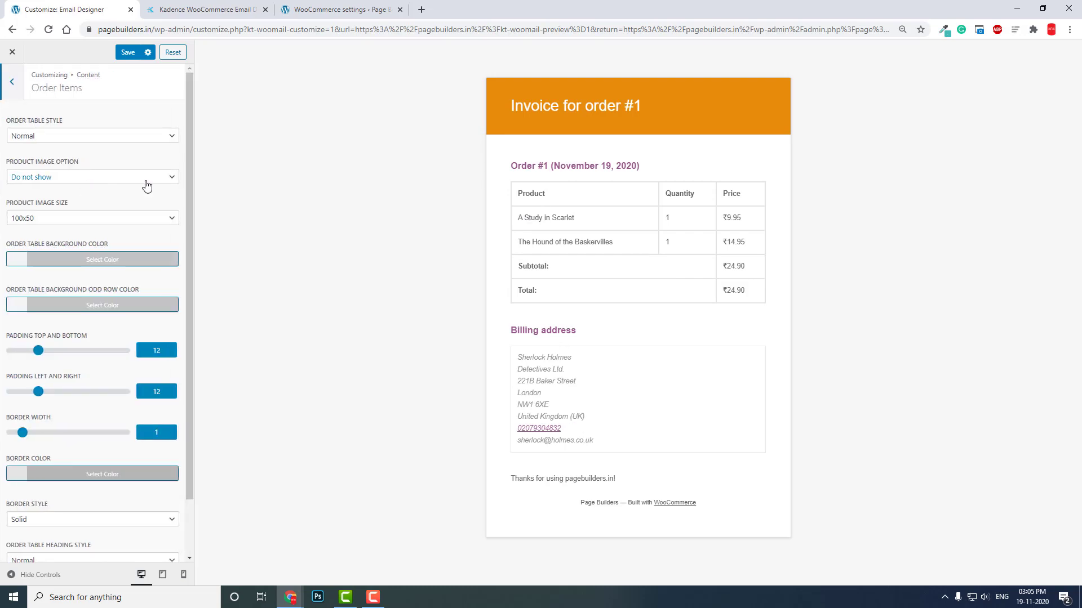
{"action": "scroll", "coordinate": [133, 282], "scroll_direction": "down", "scroll_amount": 1}
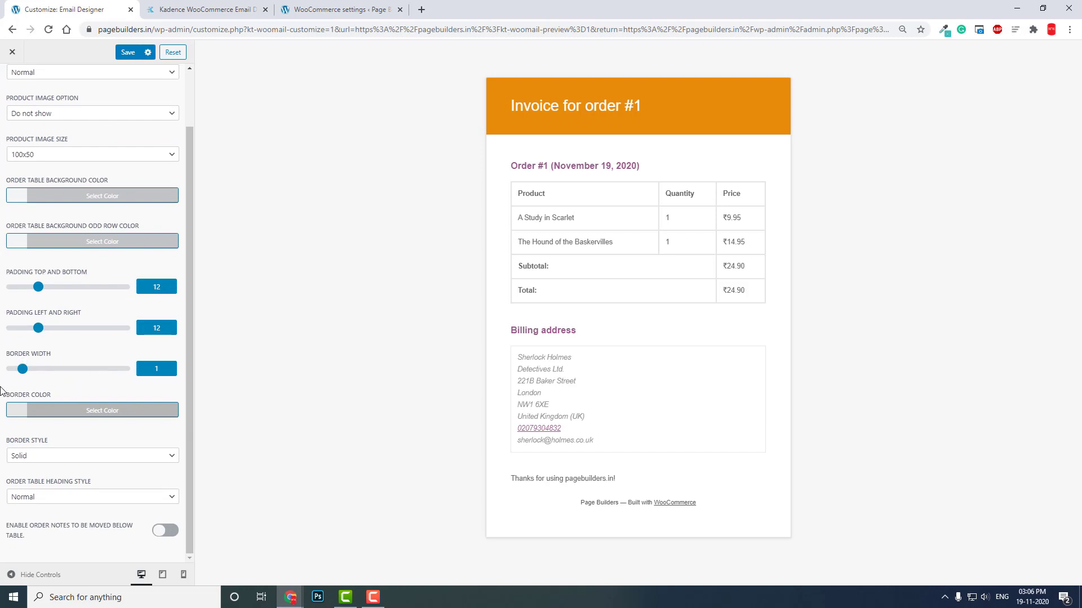
Set the order table's border color to red (#e20404) in the Order Items settings
{"action": "left_click", "coordinate": [18, 411]}
{"action": "left_click", "coordinate": [158, 459]}
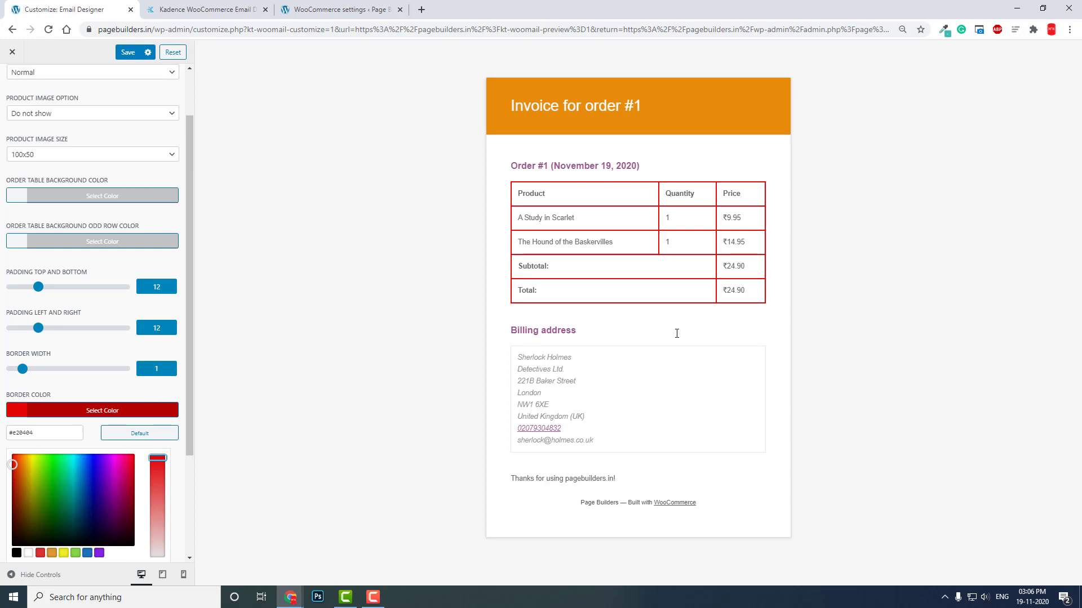
{"action": "left_click", "coordinate": [16, 415]}
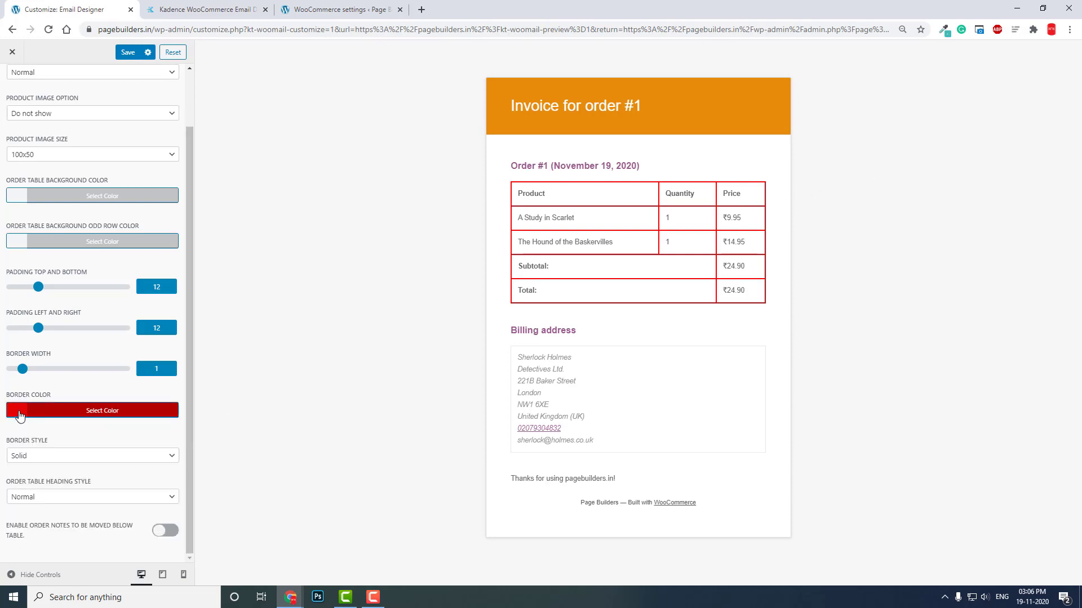
{"action": "left_click_drag", "start_coordinate": [516, 181], "coordinate": [741, 276]}
{"action": "left_click", "coordinate": [743, 289]}
Change the address box background color to bright green in the Addresses settings of the email content
{"action": "scroll", "coordinate": [22, 110], "scroll_direction": "up", "scroll_amount": 2}
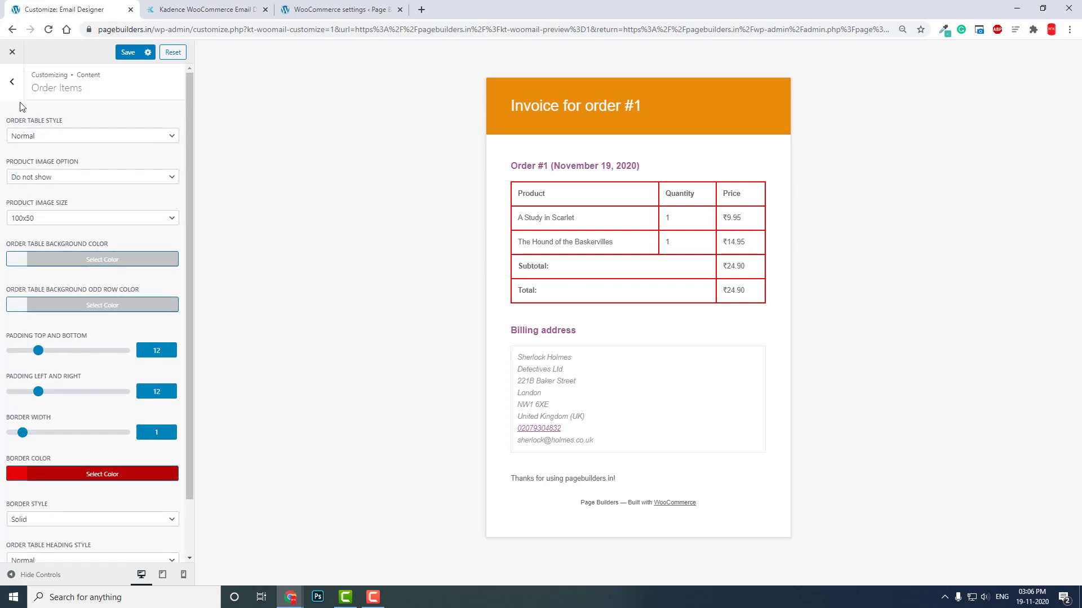
{"action": "left_click", "coordinate": [20, 90]}
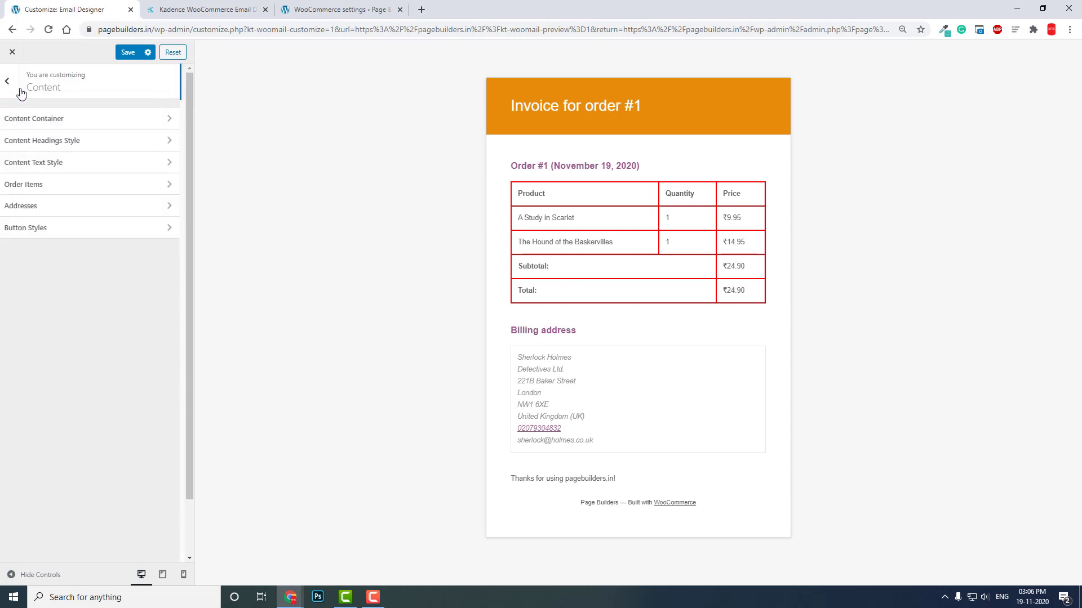
{"action": "left_click", "coordinate": [73, 211]}
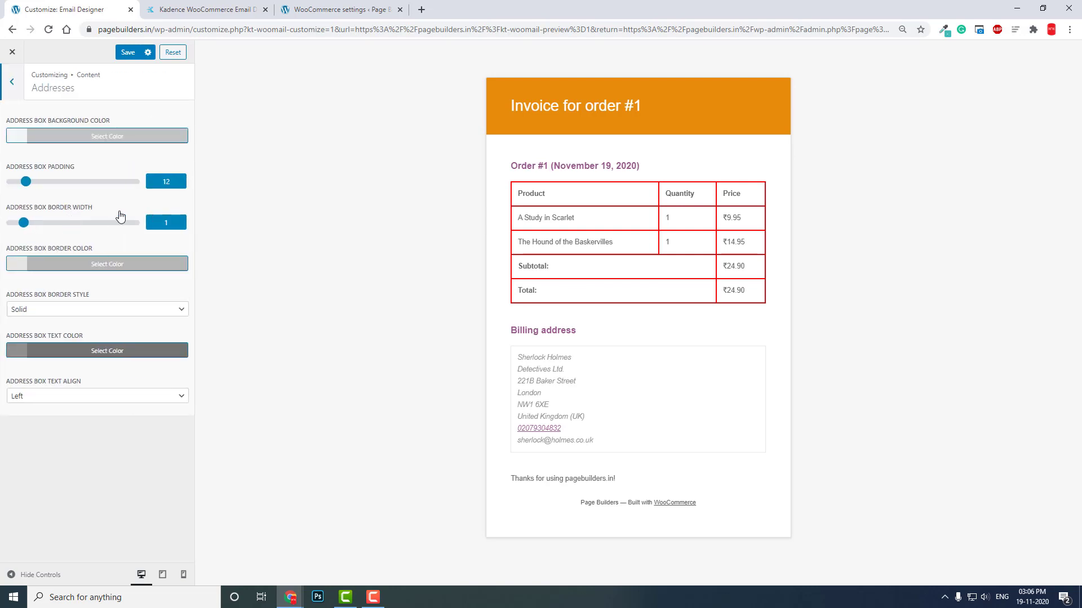
{"action": "left_click", "coordinate": [9, 138]}
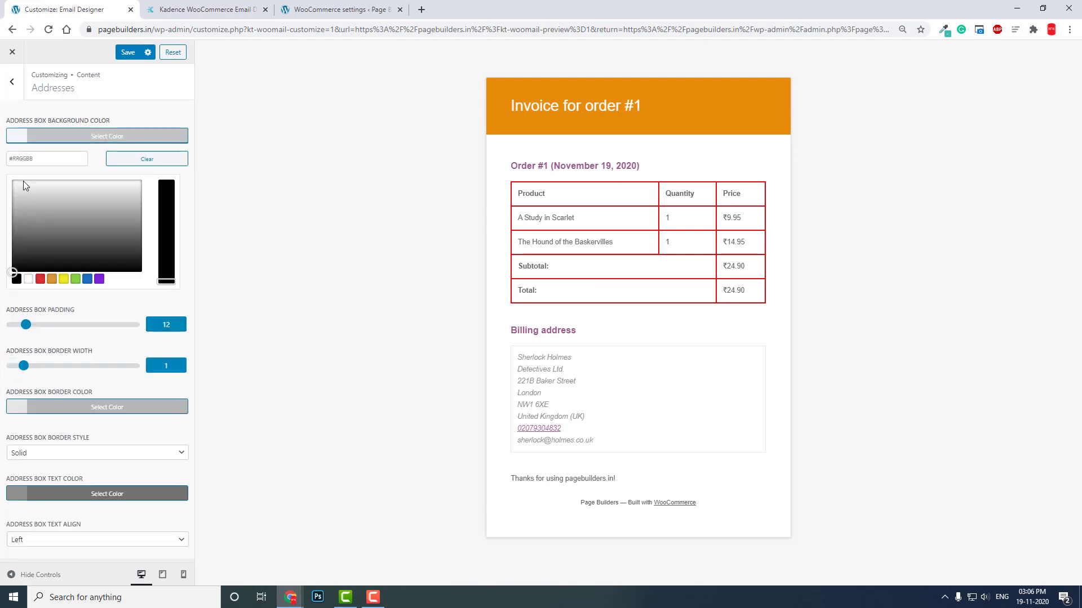
{"action": "left_click", "coordinate": [24, 190]}
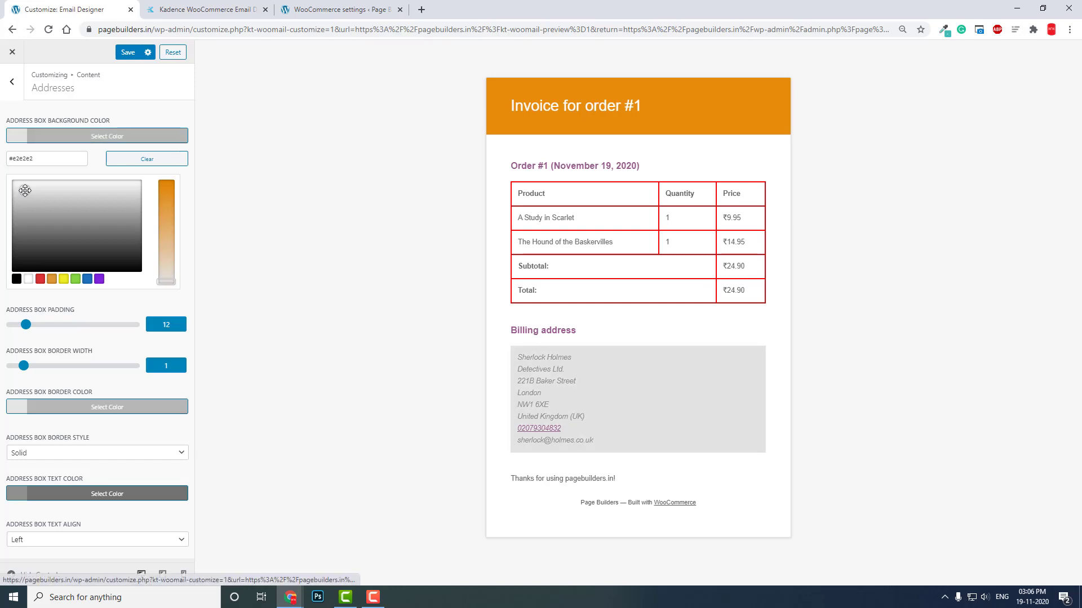
{"action": "left_click", "coordinate": [168, 190]}
{"action": "mouse_move", "coordinate": [109, 209]}
{"action": "left_mouse_down"}
{"action": "mouse_move", "coordinate": [34, 191]}
{"action": "mouse_move", "coordinate": [45, 193]}
{"action": "left_mouse_up"}
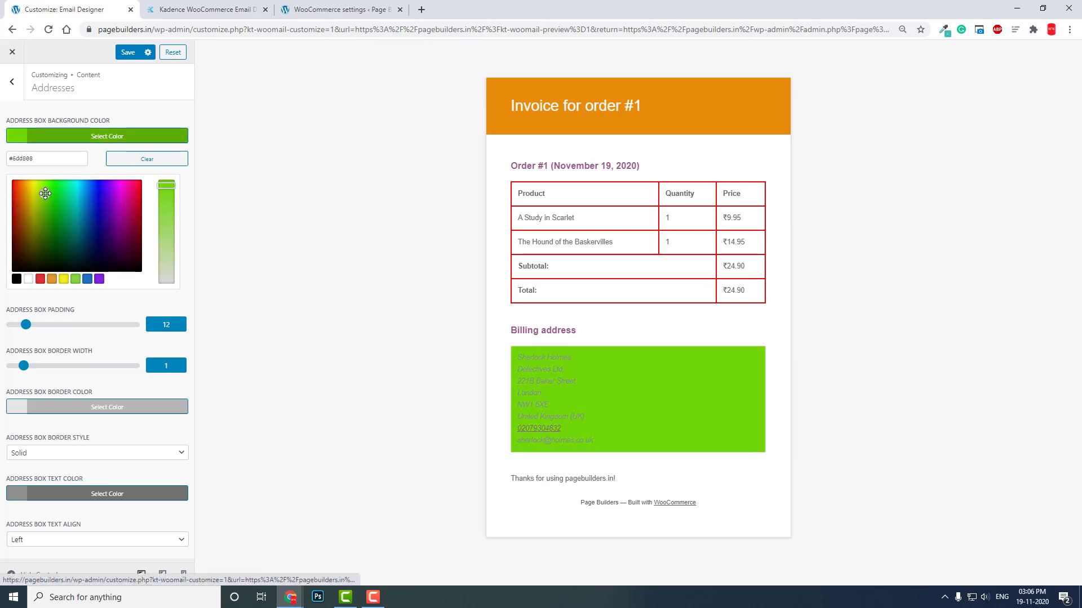
{"action": "left_click", "coordinate": [3, 176]}
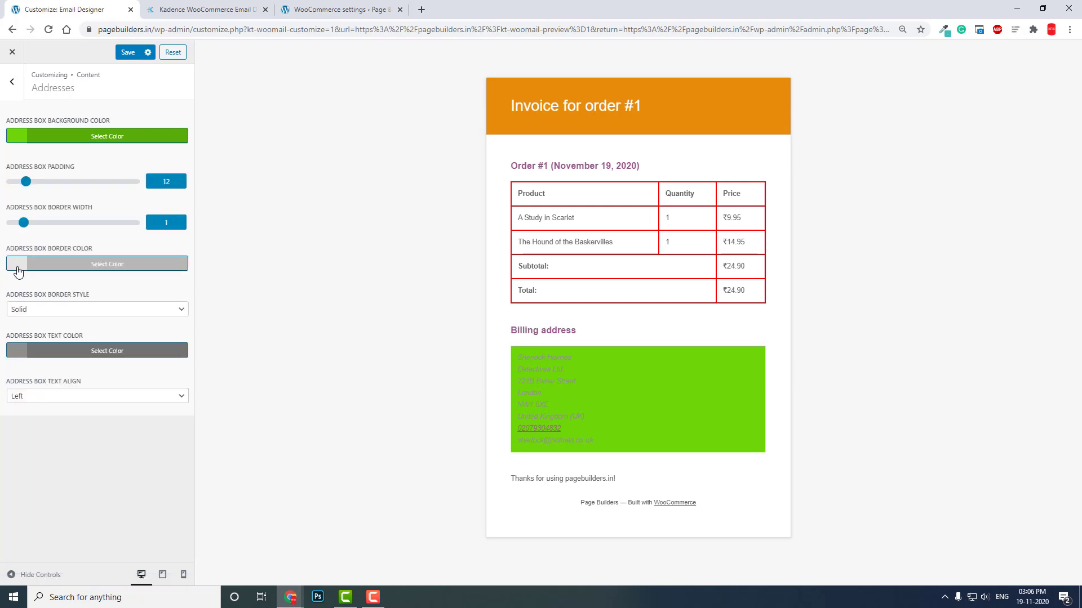
Set the address box text color to white and leave the Addresses settings
{"action": "left_click", "coordinate": [28, 358]}
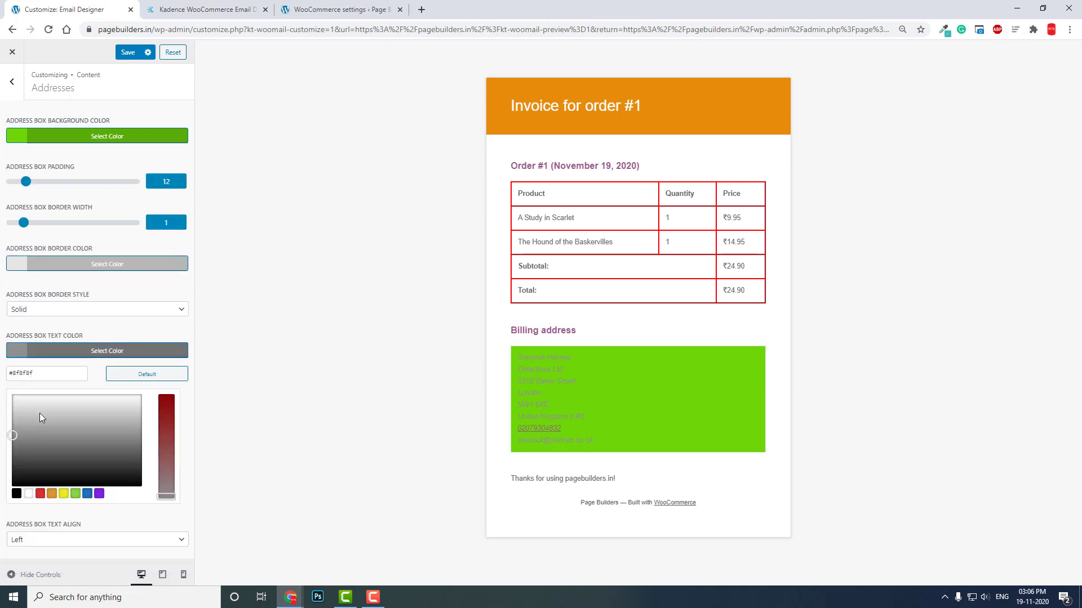
{"action": "left_click", "coordinate": [2, 358]}
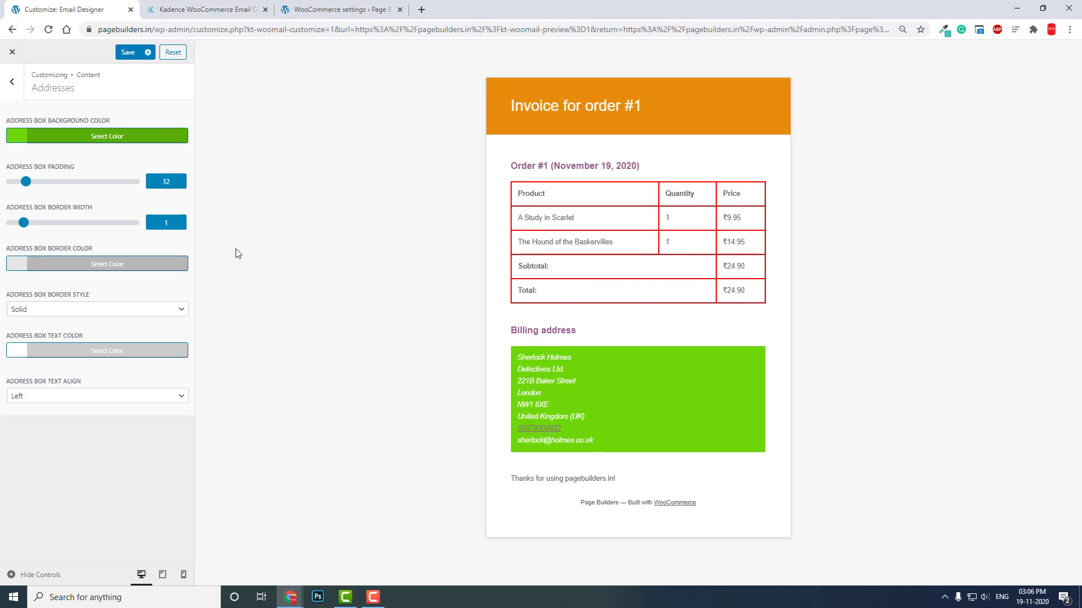
{"action": "left_click", "coordinate": [10, 90]}
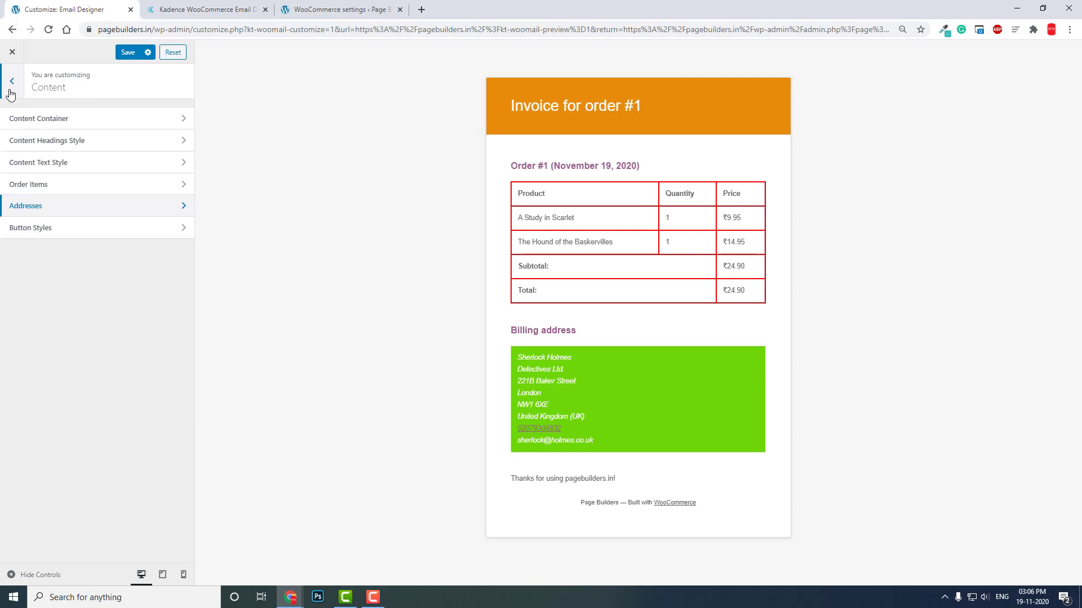
Review the content's Button Styles options and the footer's Footer Social options
{"action": "left_click", "coordinate": [74, 228]}
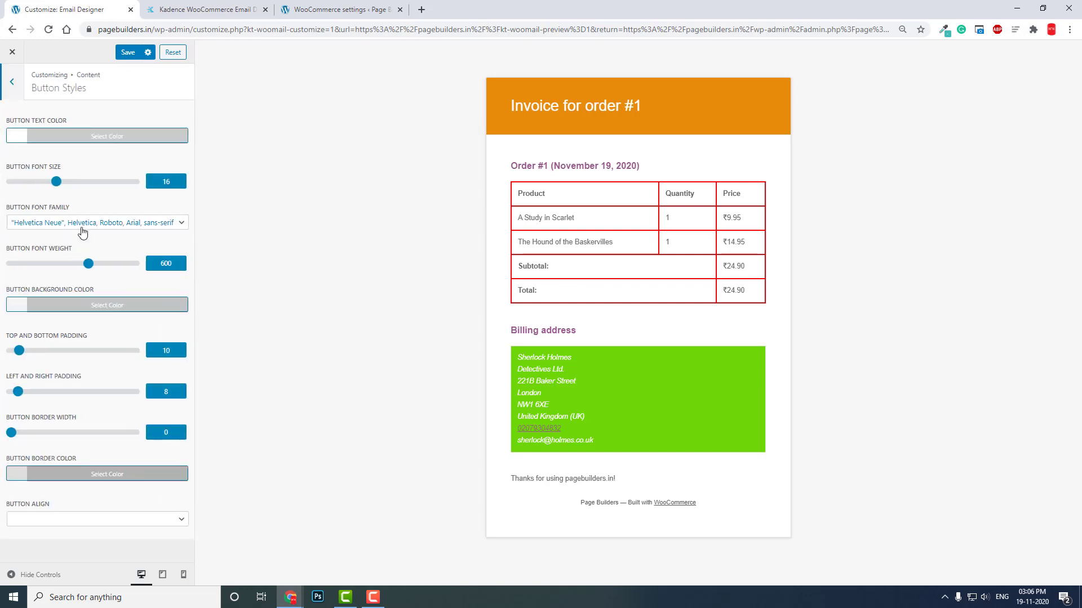
{"action": "left_click", "coordinate": [13, 87]}
{"action": "left_click", "coordinate": [13, 87]}
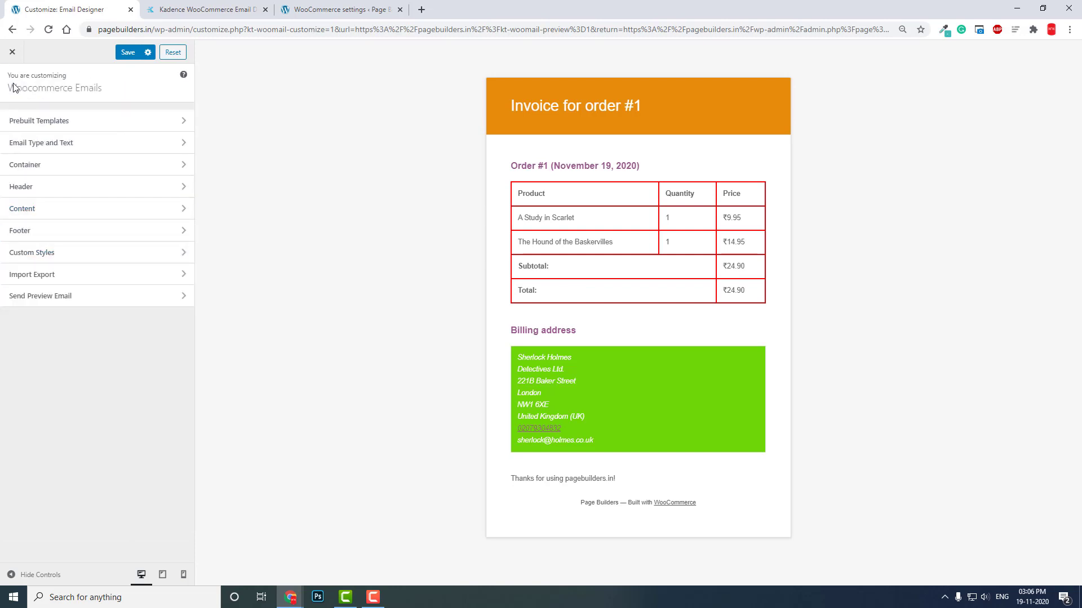
{"action": "left_click", "coordinate": [66, 230]}
{"action": "left_click", "coordinate": [106, 144]}
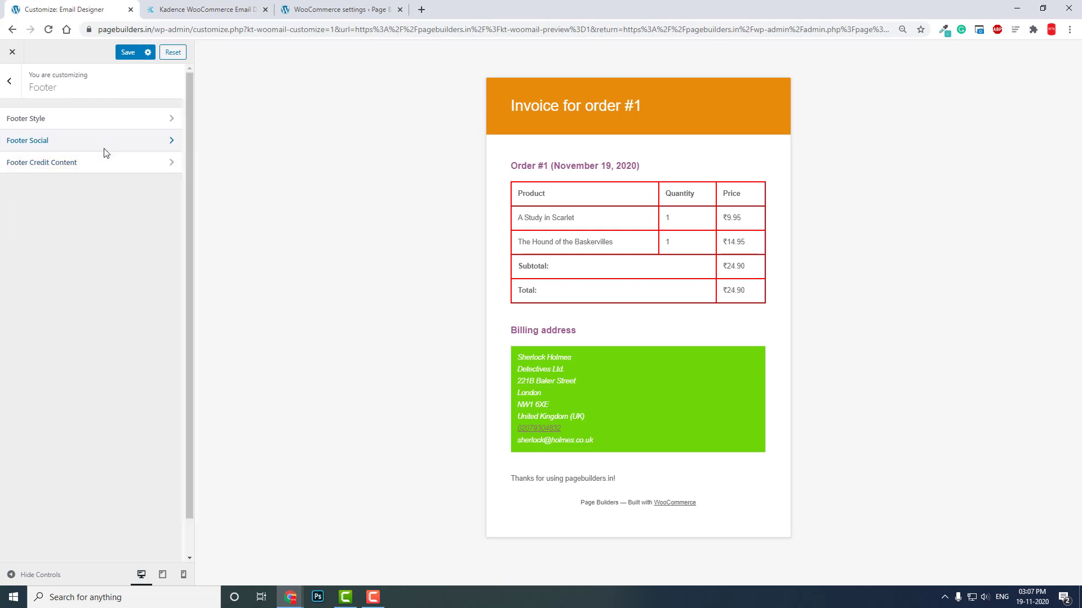
{"action": "left_click", "coordinate": [124, 177]}
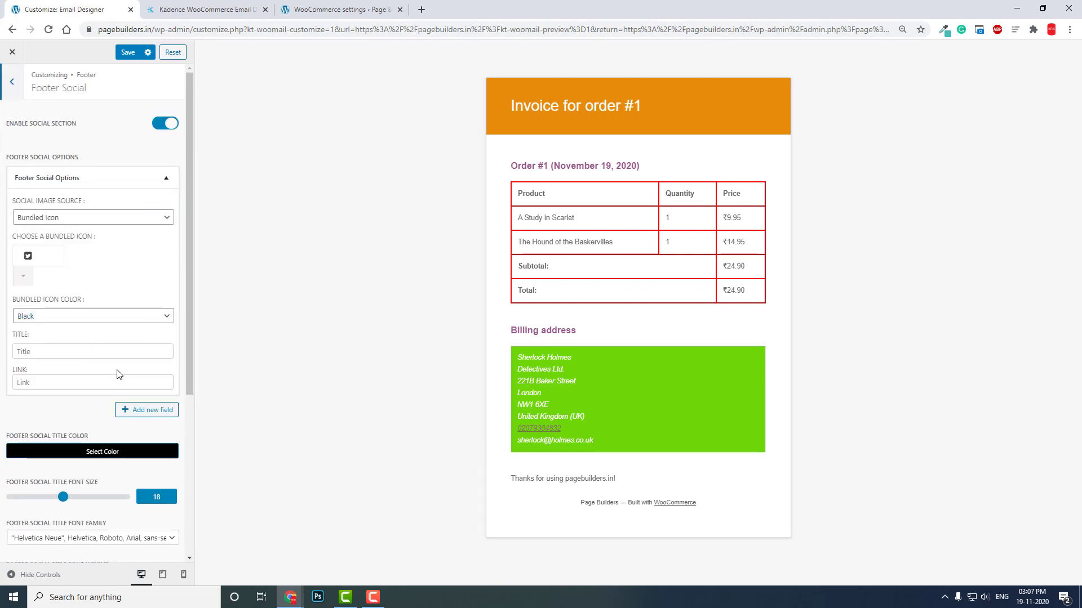
{"action": "left_click", "coordinate": [19, 79]}
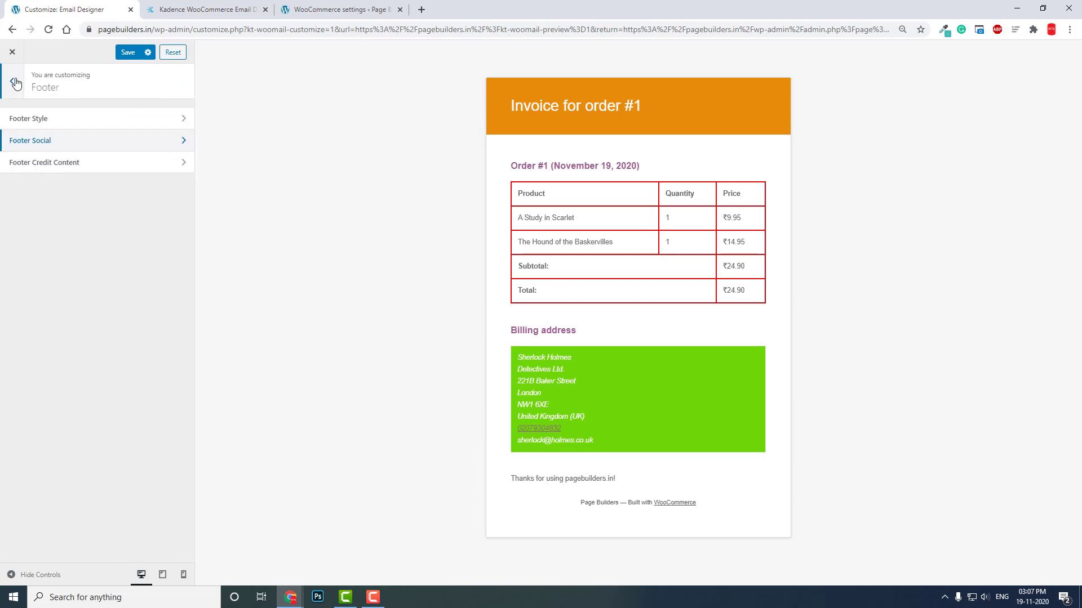
Replace the footer text in the Footer Credit Content settings with "Designed with Love with Kadence WP"
{"action": "left_click", "coordinate": [86, 164]}
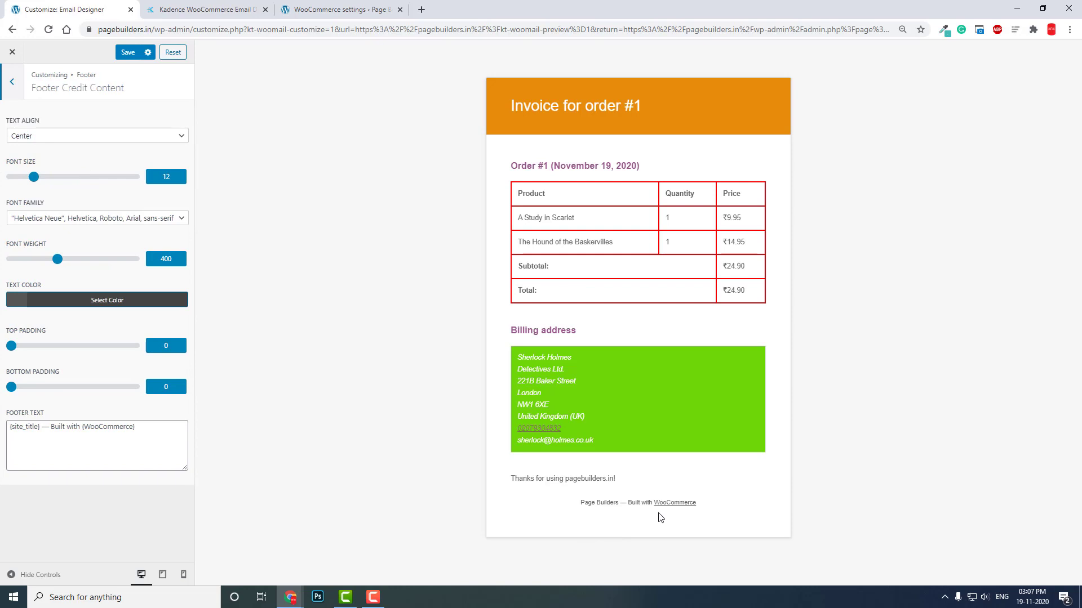
{"action": "left_click", "coordinate": [81, 438]}
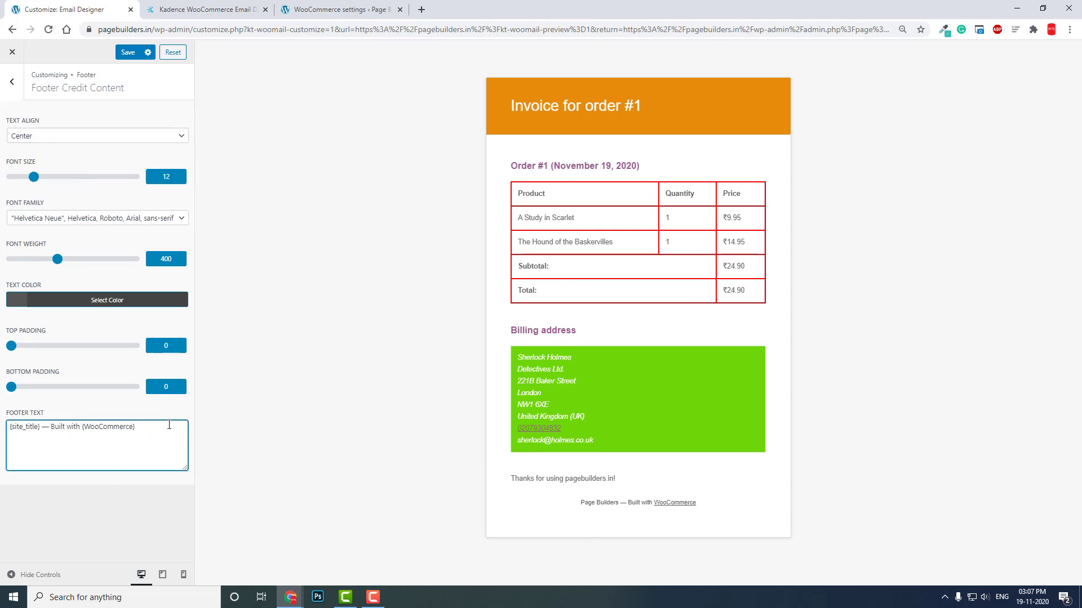
{"action": "left_click_drag", "start_coordinate": [169, 425], "coordinate": [1, 428]}
{"action": "key", "text": "BackSpace"}
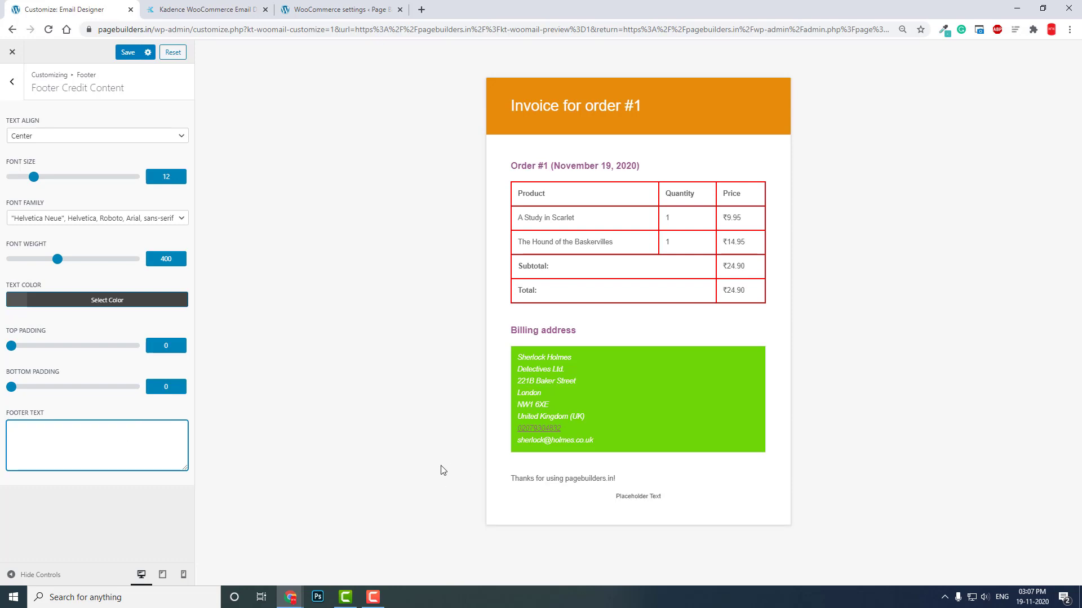
{"action": "type", "text": "Designed with Love with a"}
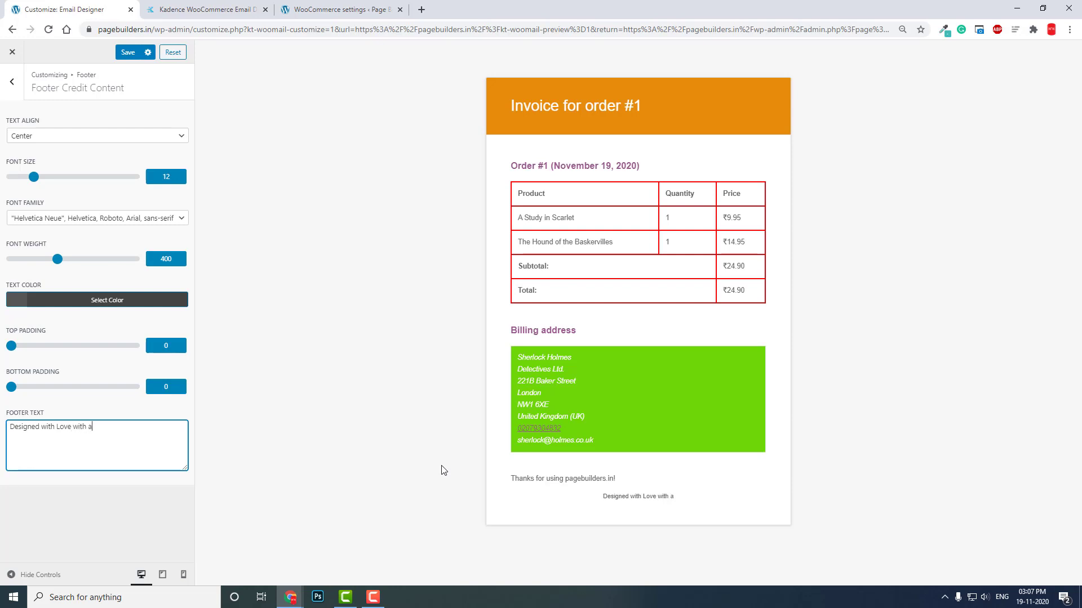
{"action": "key", "text": "BackSpace"}
{"action": "type", "text": "Kadence WP"}
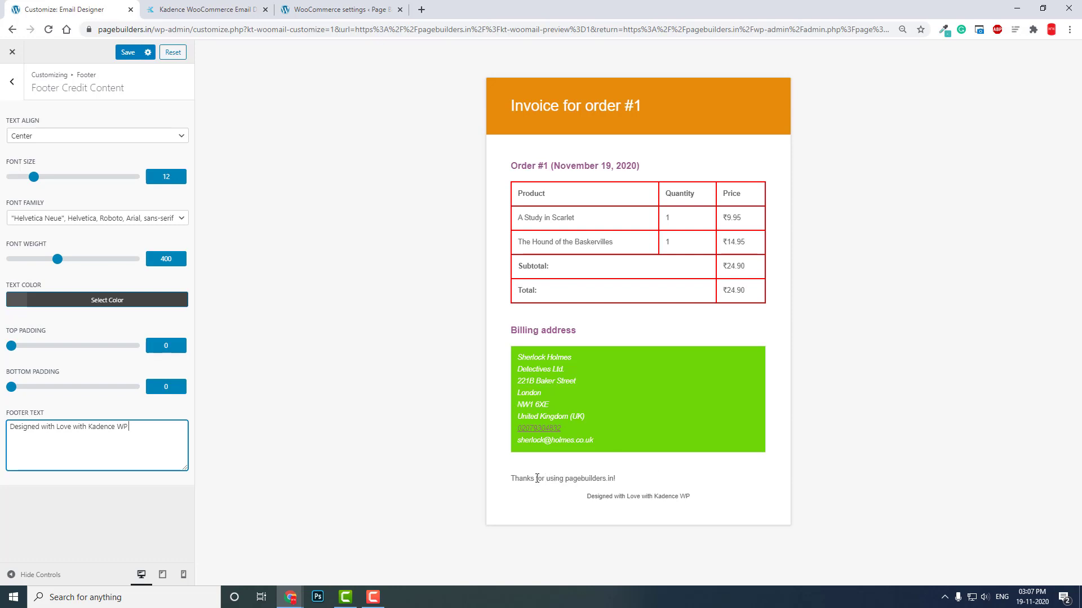
{"action": "left_click_drag", "start_coordinate": [537, 478], "coordinate": [614, 478]}
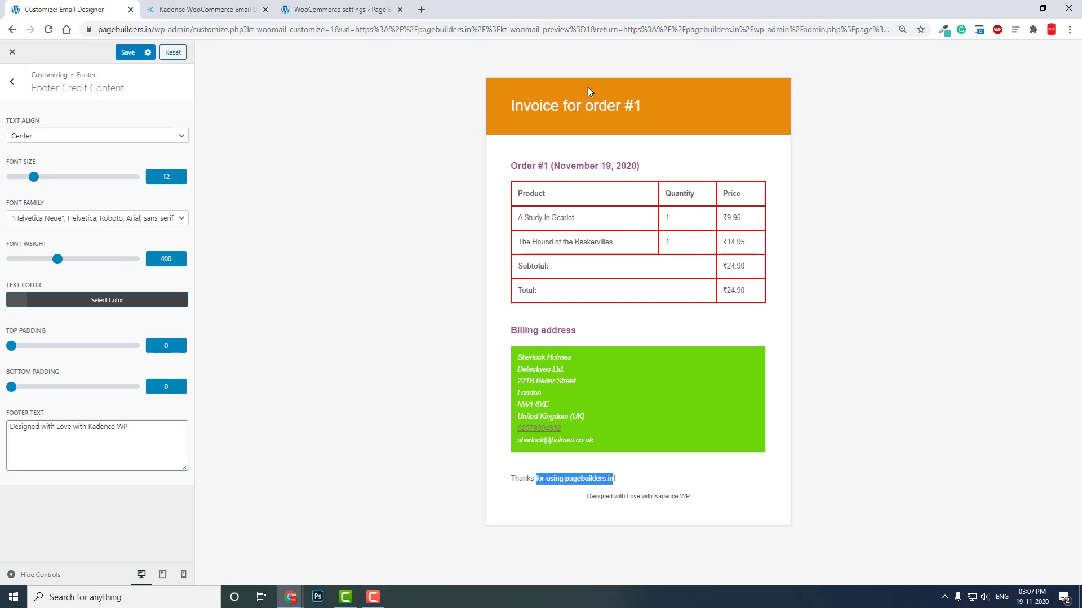
{"action": "left_click_drag", "start_coordinate": [528, 479], "coordinate": [602, 484]}
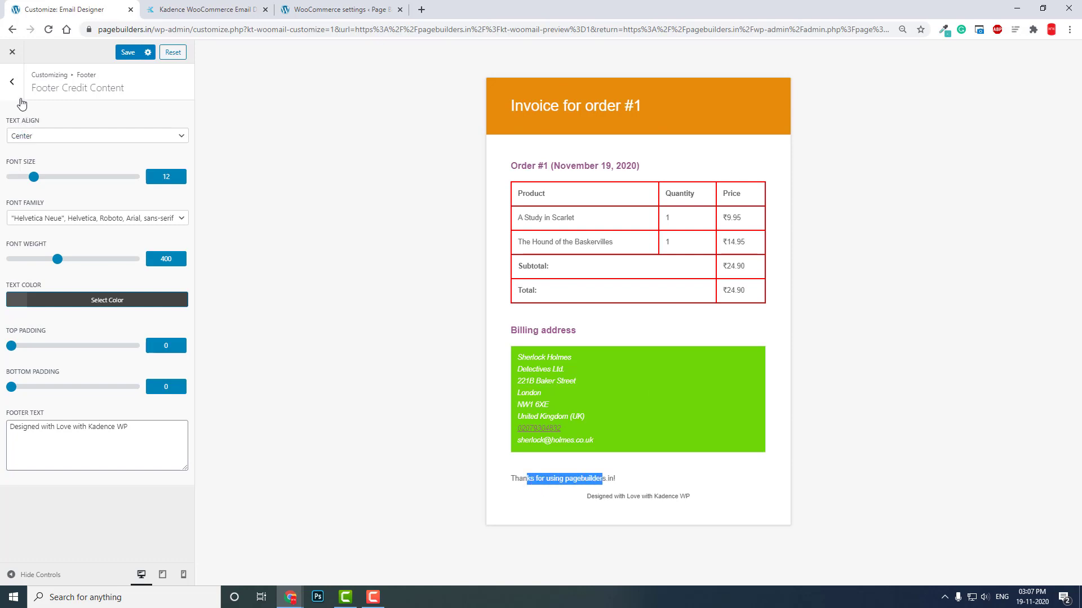